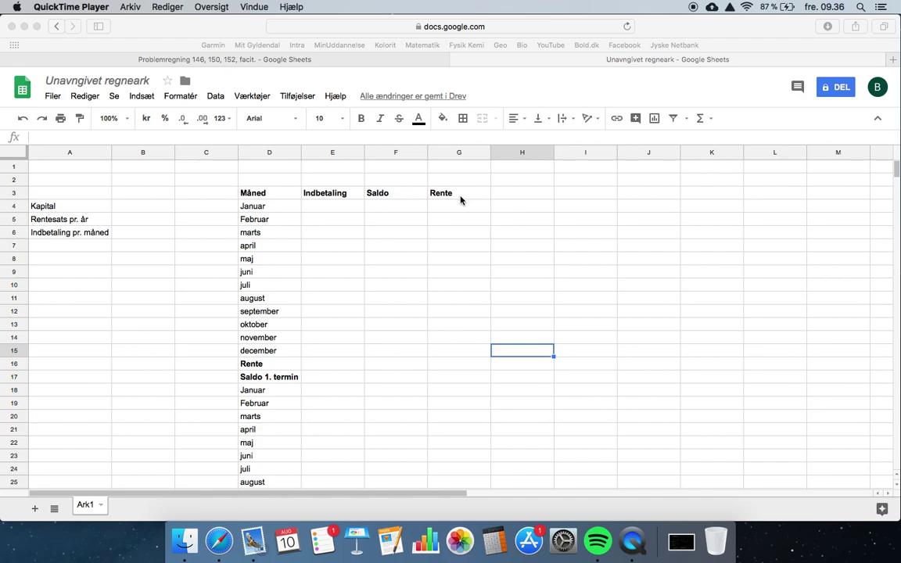
left_click(130, 209)
left_click(129, 210)
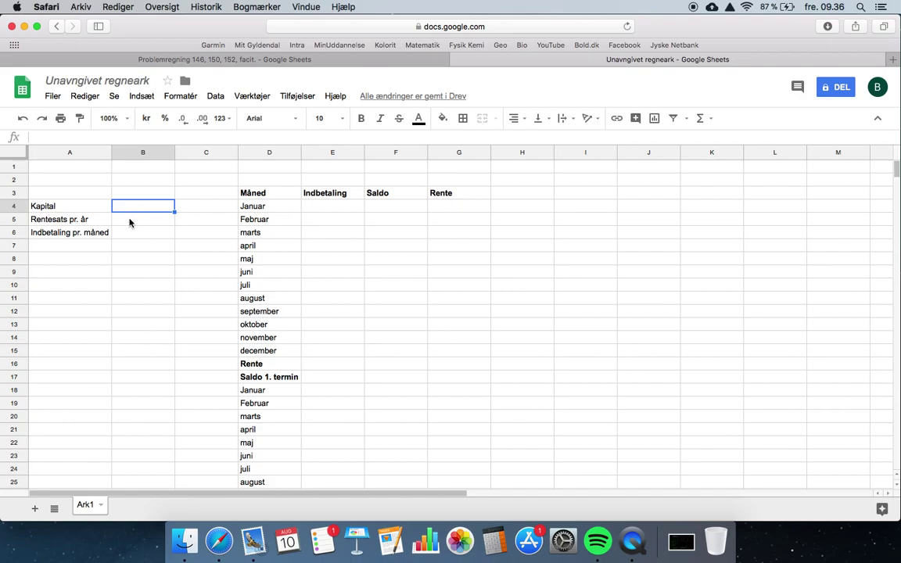
left_click(129, 223)
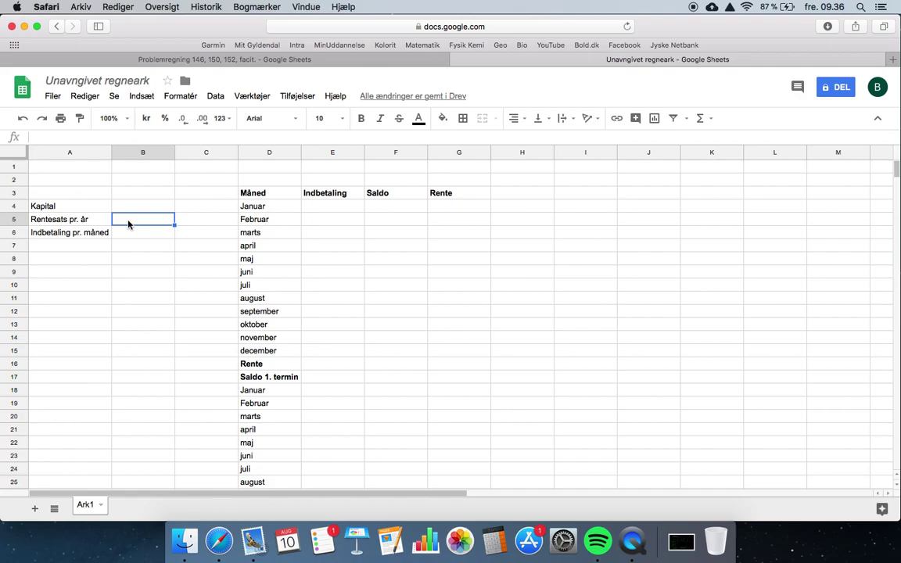
left_click(127, 232)
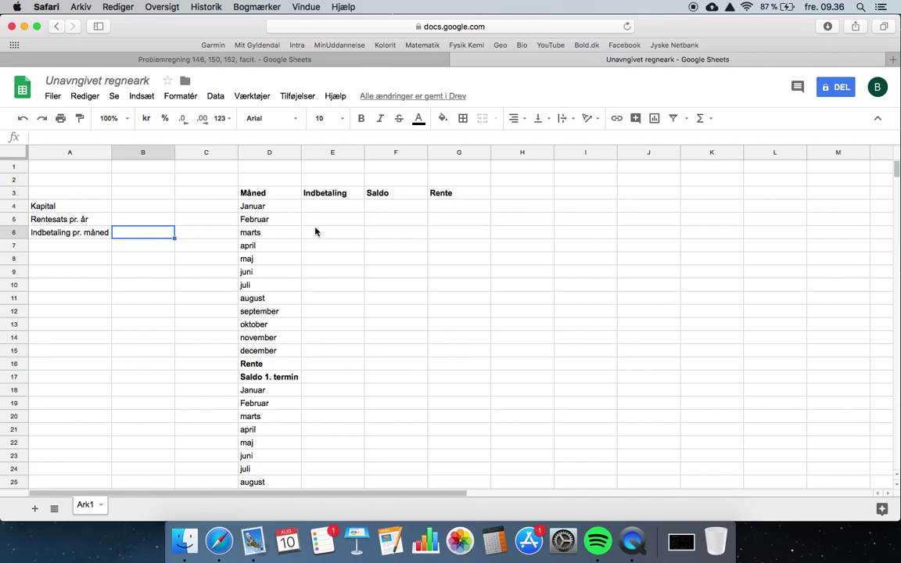
Format the cells under Indbetaling, Saldo and Rente, from row 4 down through the second year's months, as kr currency
left_click(336, 212)
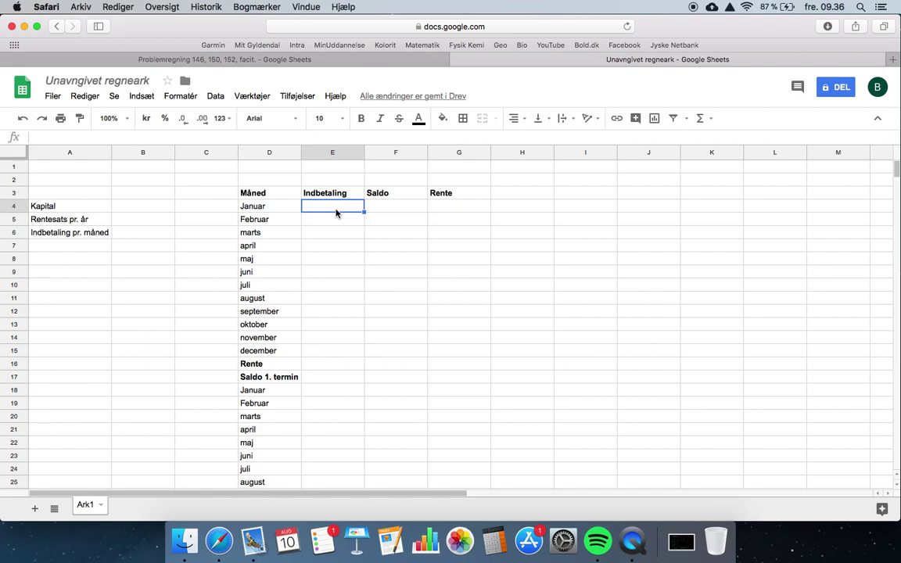
left_click_drag(338, 210, 458, 235)
left_click_drag(454, 273, 466, 461)
scroll(437, 406, "up", 3)
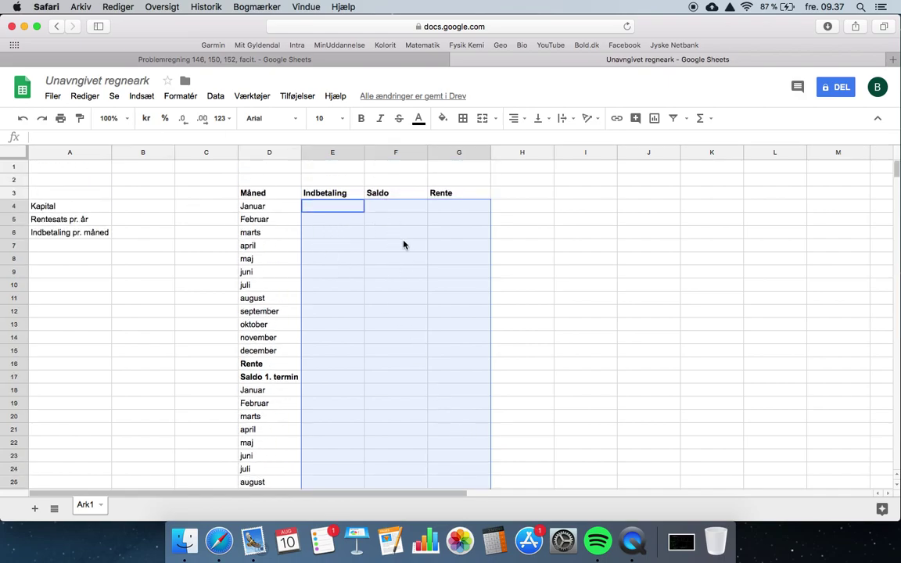
left_click(147, 121)
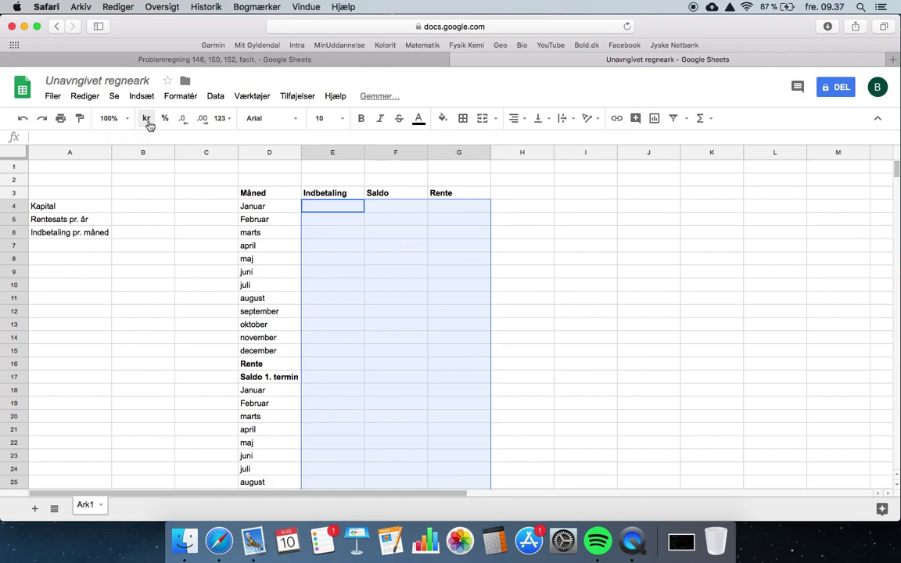
Format the value cells B4 for Kapital and B6 for Indbetaling as kr currency, and B5 for Rentesats as percent
left_click(141, 206)
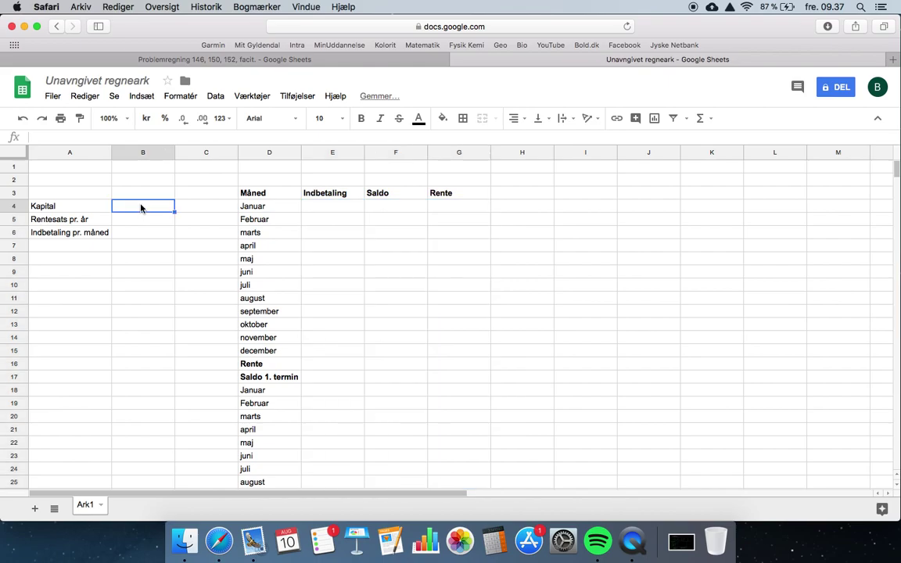
left_click(146, 121)
left_click(143, 219)
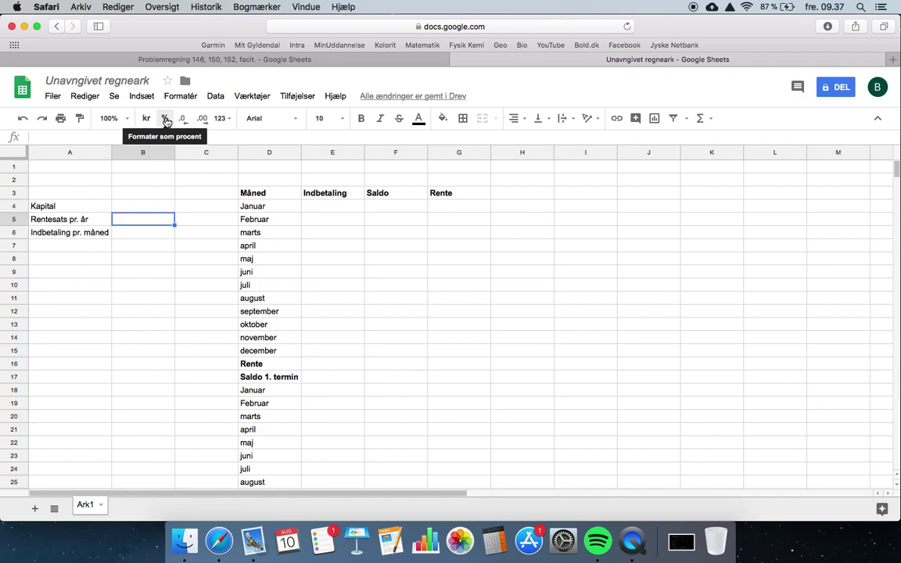
left_click(166, 121)
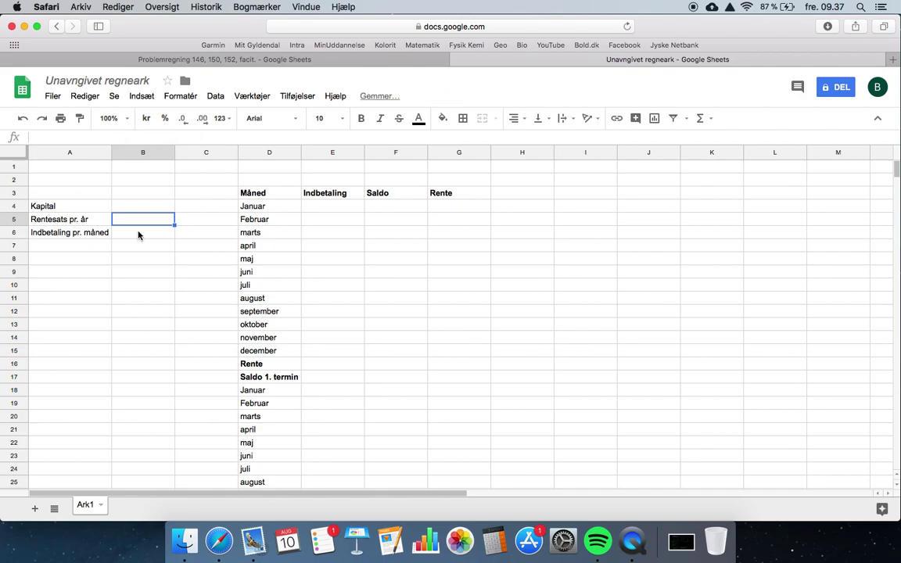
left_click(138, 234)
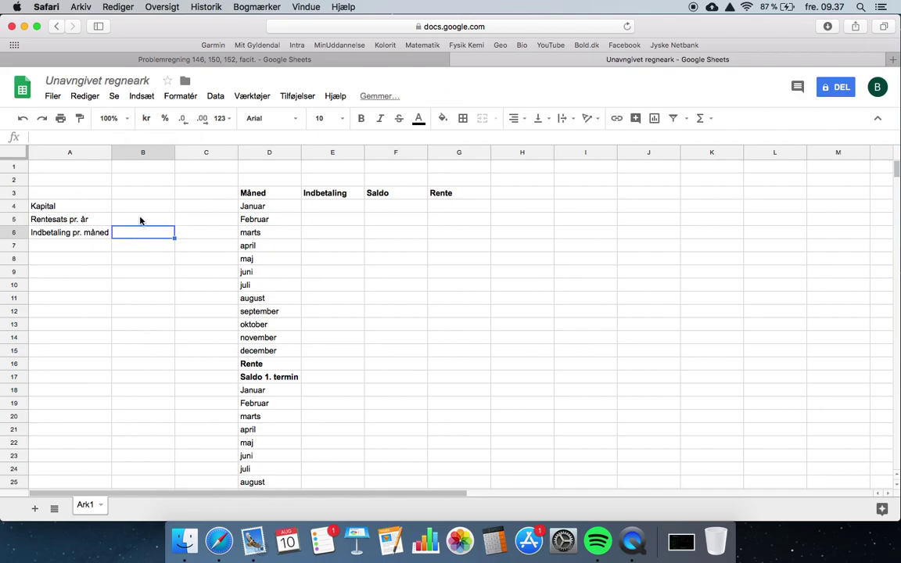
left_click(147, 124)
left_click(160, 337)
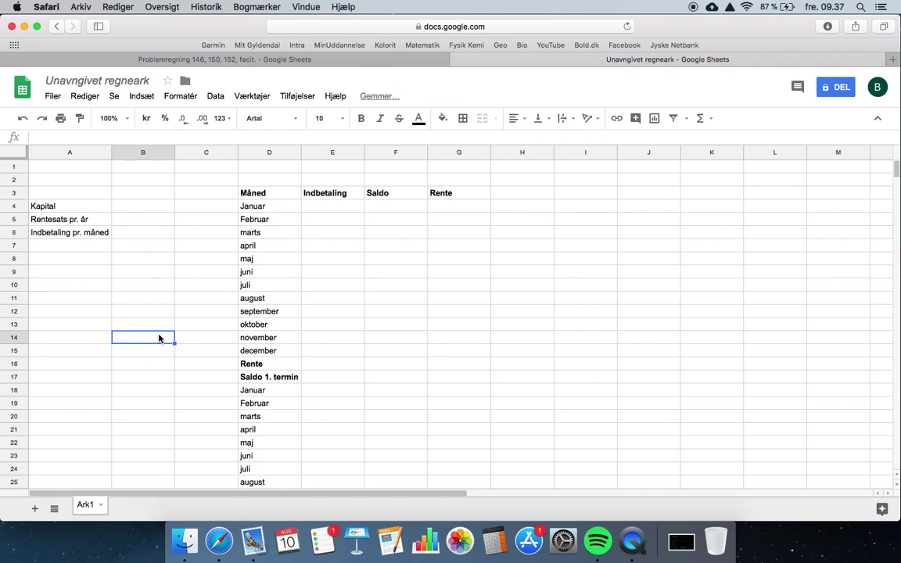
Enter 10000 as Kapital in B4, 2% as Rentesats pr. år in B5 and 300 as Indbetaling pr. måned in B6
left_click(125, 203)
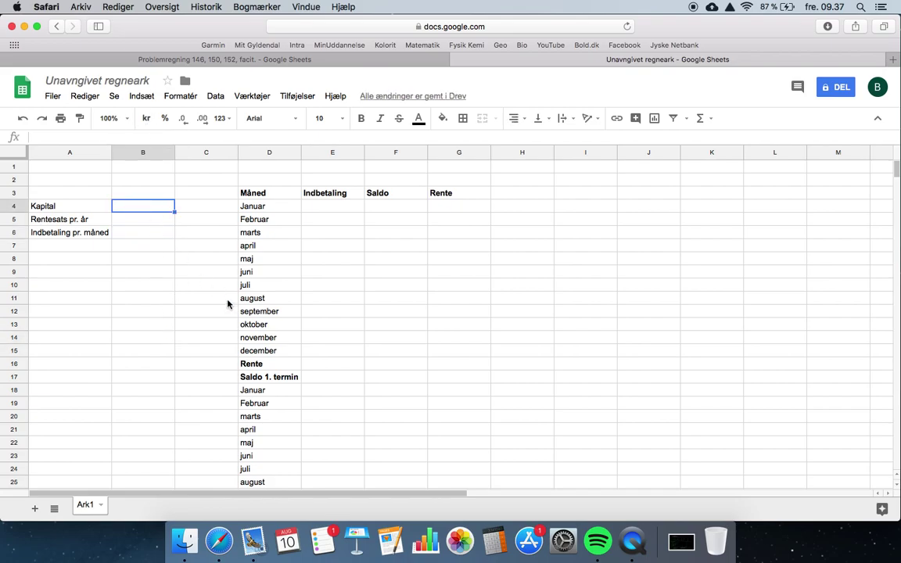
type("10000")
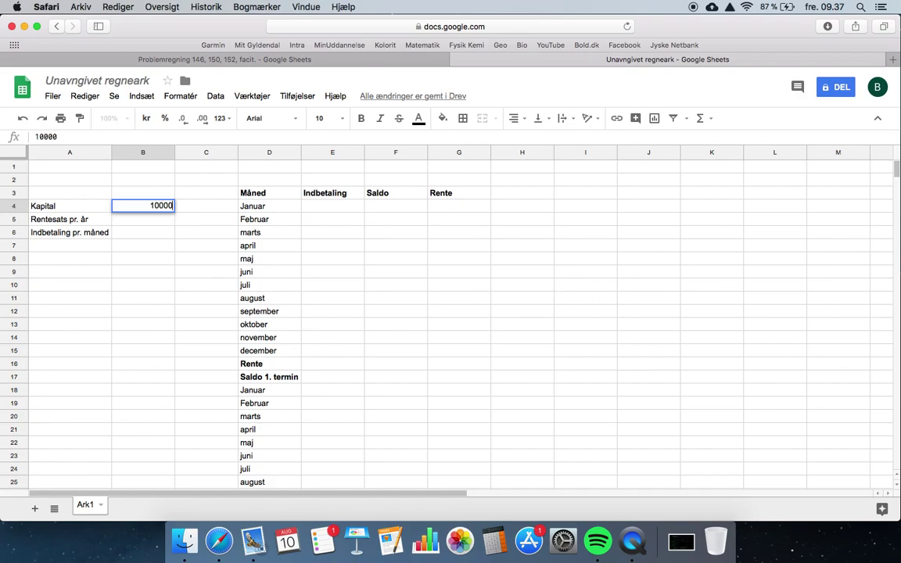
key("Return")
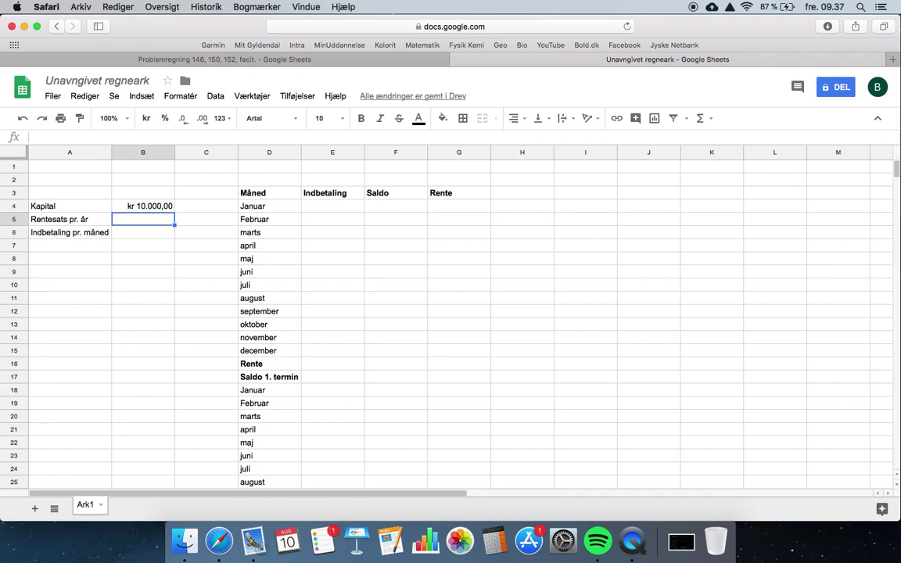
type("2")
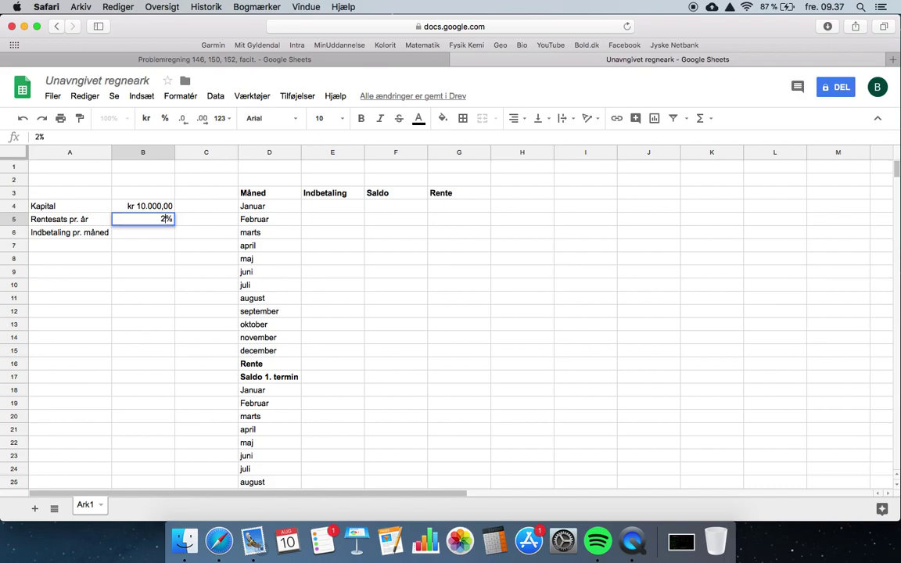
key("Return")
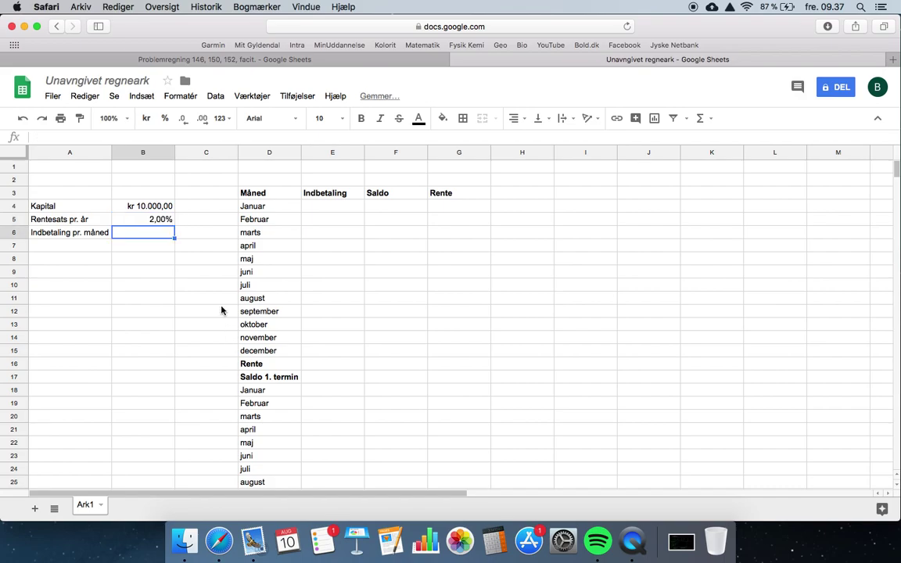
type("300")
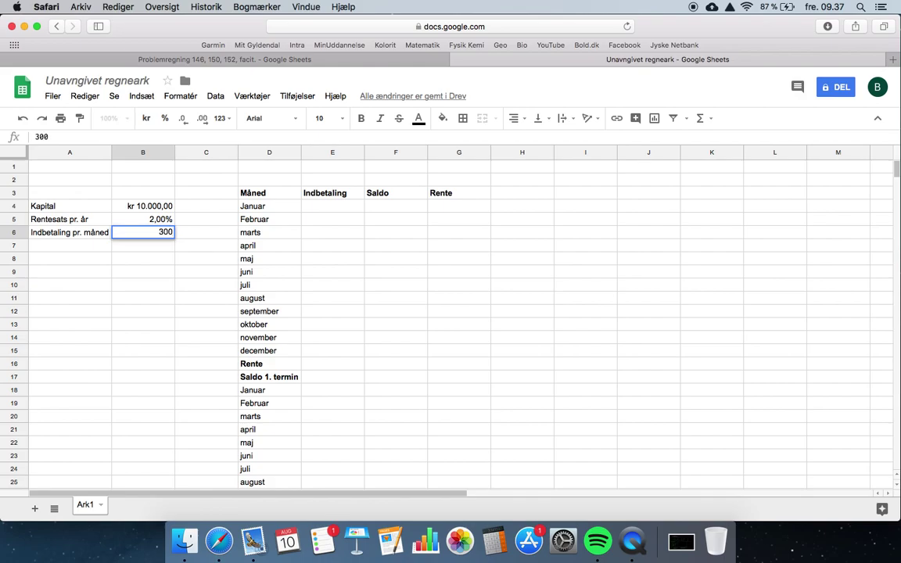
key("Return")
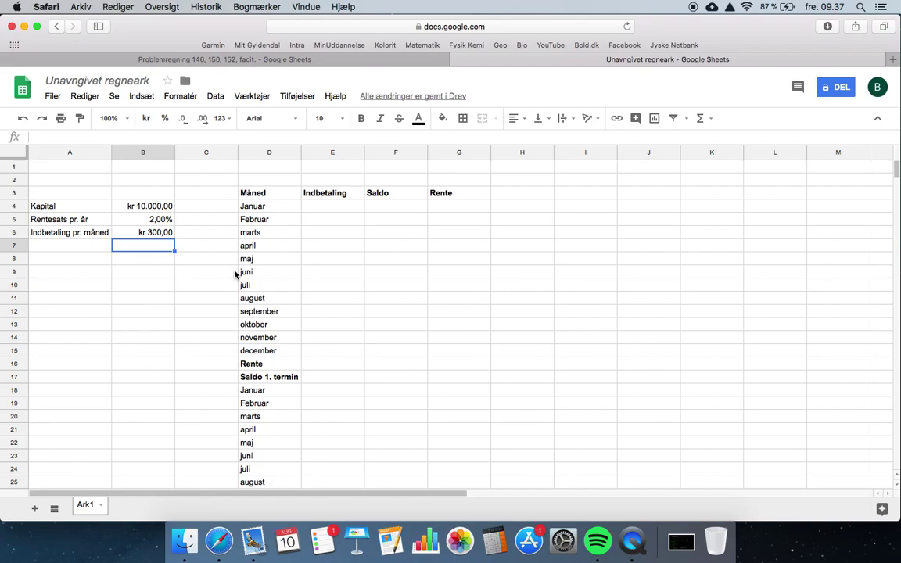
Enter the absolute reference =$B$6 as January's Indbetaling in E4 and fill it down to the first year's December in E15
left_click(138, 220)
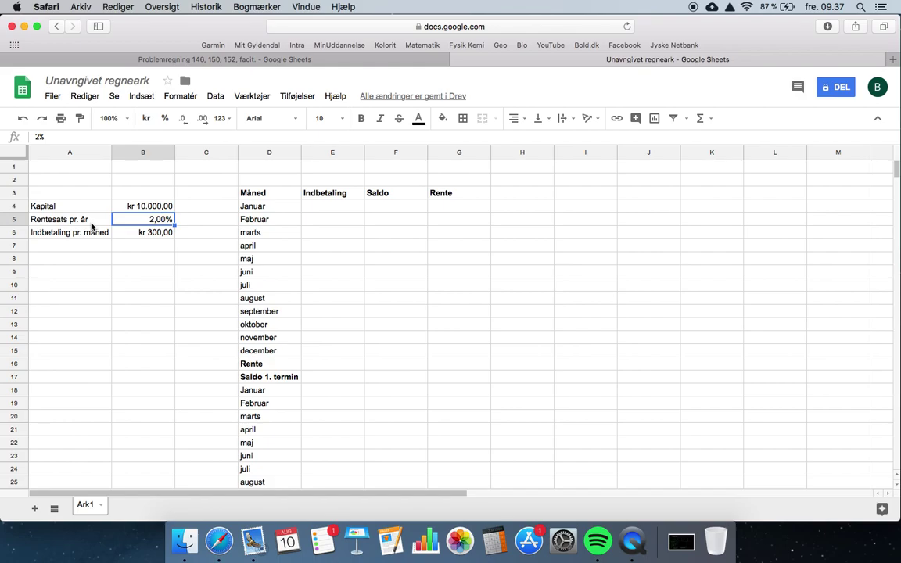
left_click(328, 208)
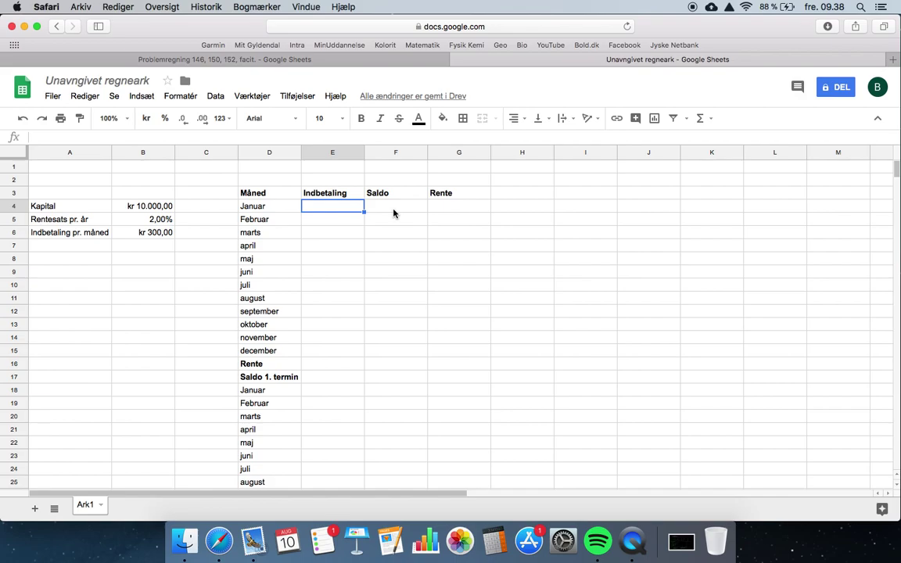
type("=")
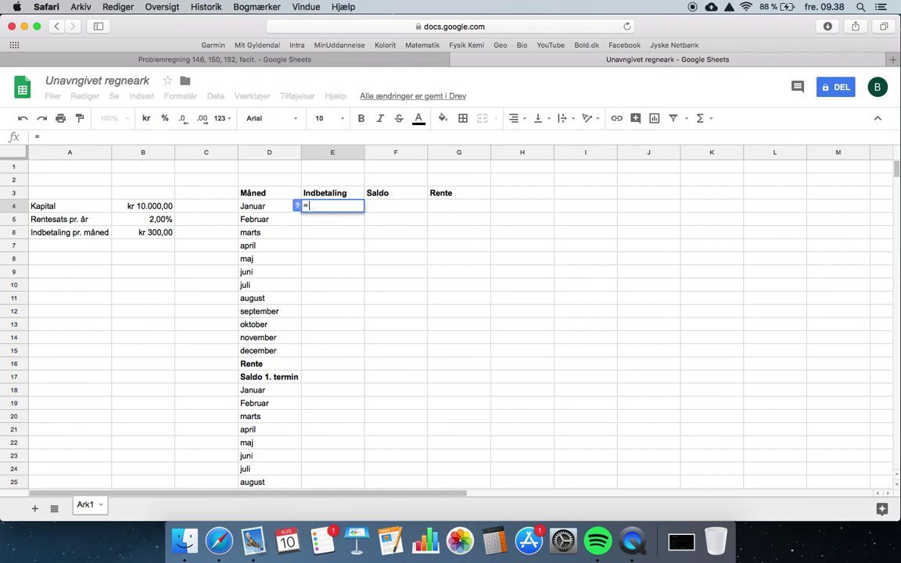
left_click(148, 236)
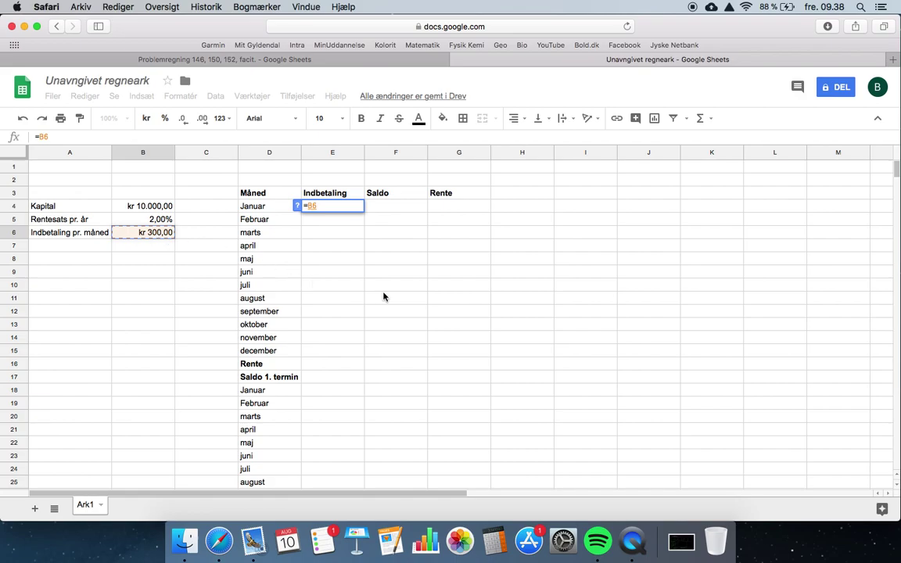
key("F4")
key("Return")
left_click(356, 207)
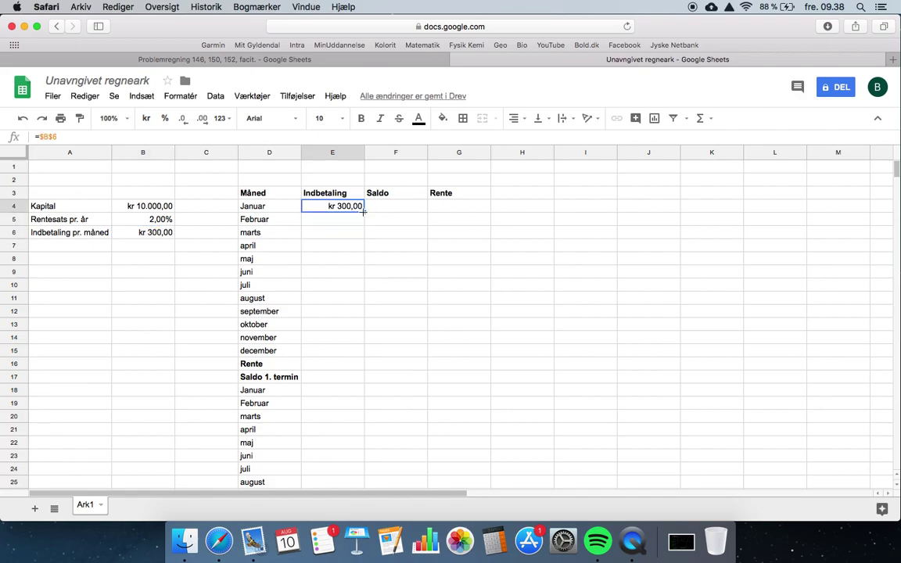
left_click_drag(363, 211, 354, 350)
scroll(419, 318, "down", 2)
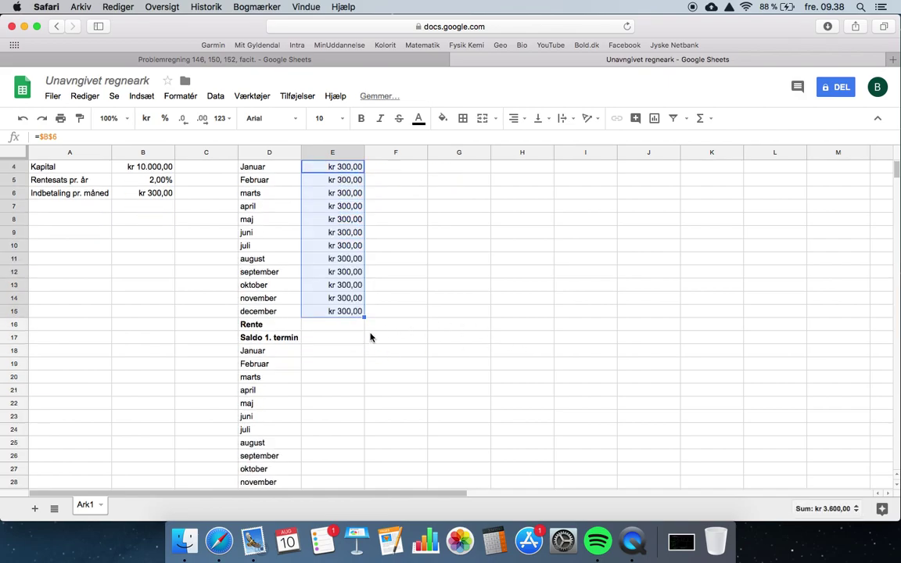
Enter =$B$6 as the second year's January Indbetaling in E18 and fill it down to December in E29
left_click(335, 350)
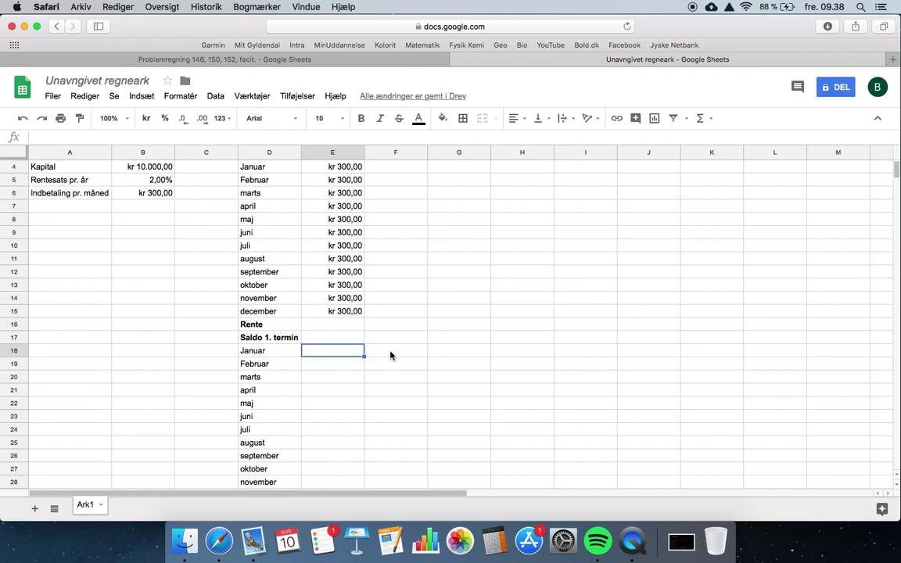
scroll(392, 356, "up", 2)
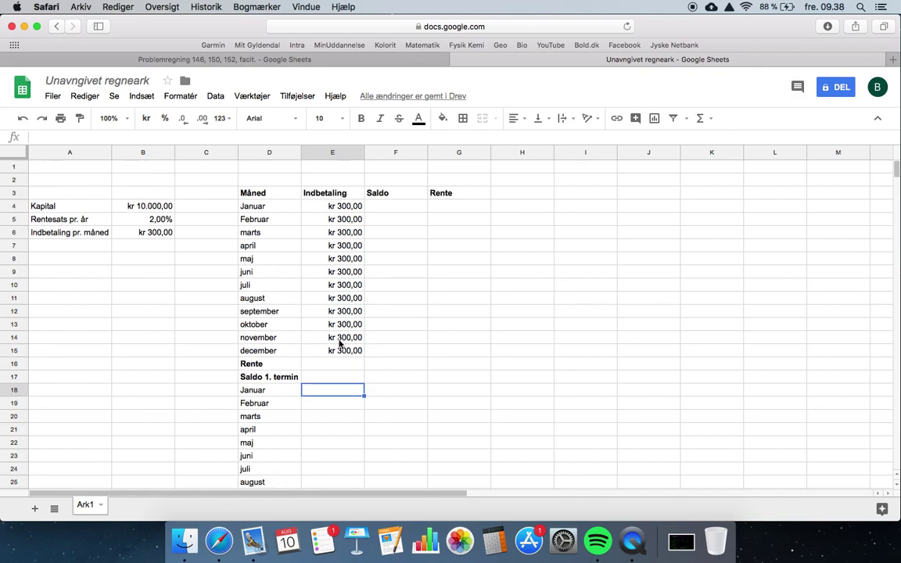
scroll(339, 344, "down", 2)
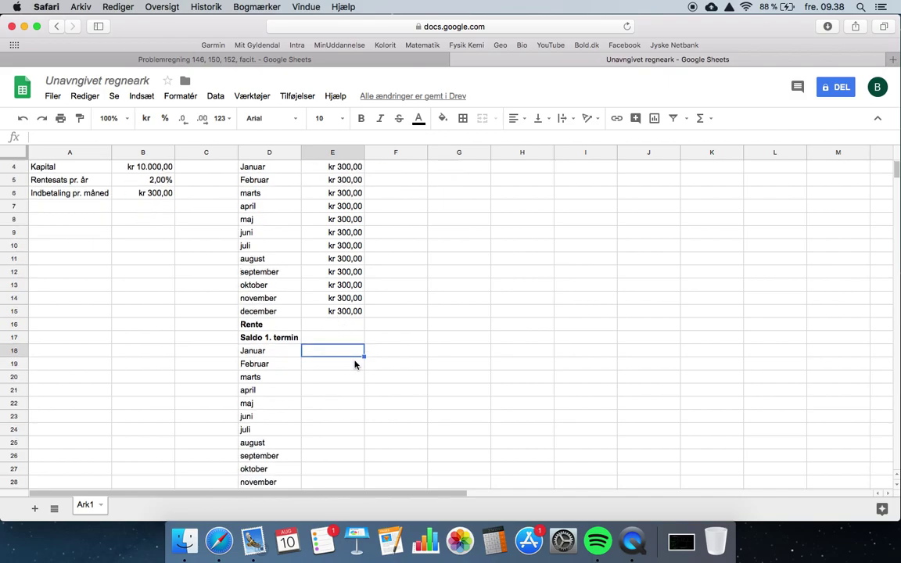
type("=")
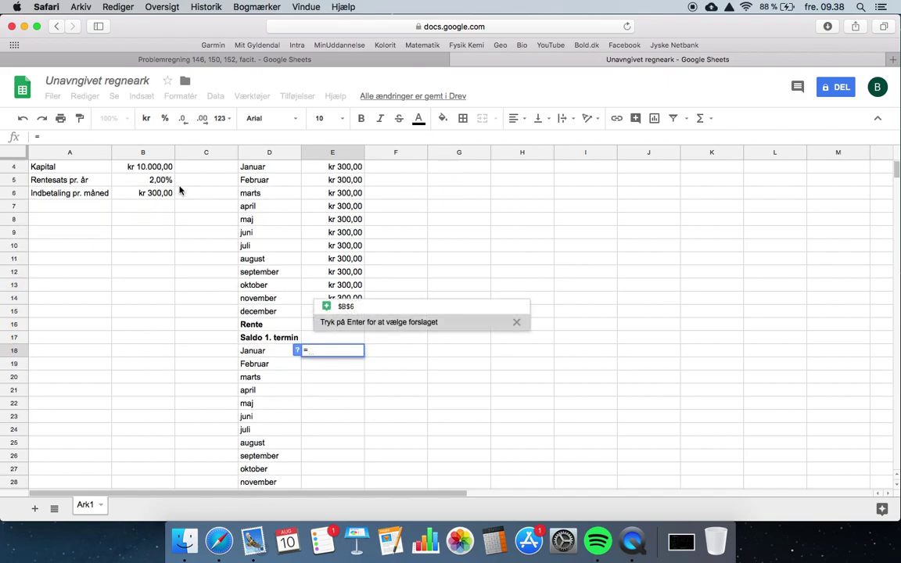
left_click(162, 193)
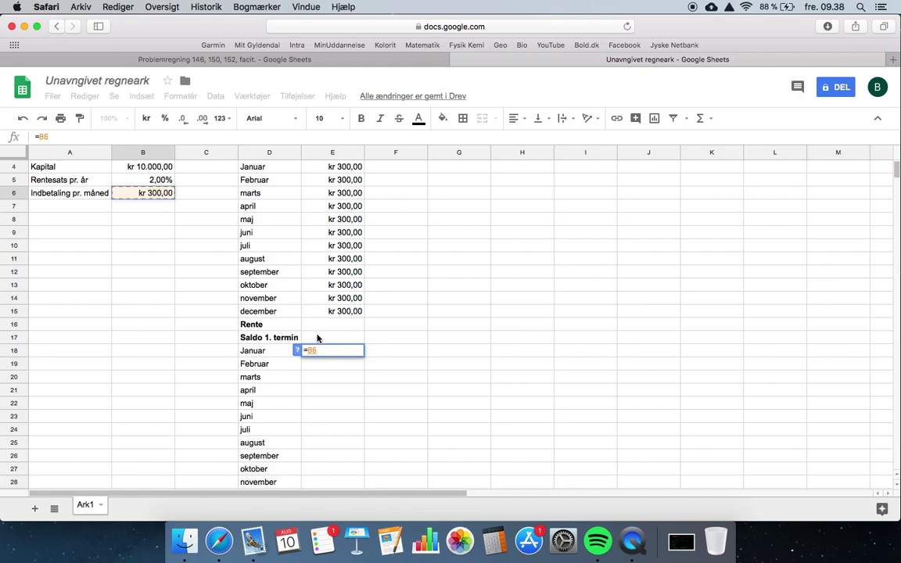
key("F4")
key("Return")
scroll(464, 360, "down", 3)
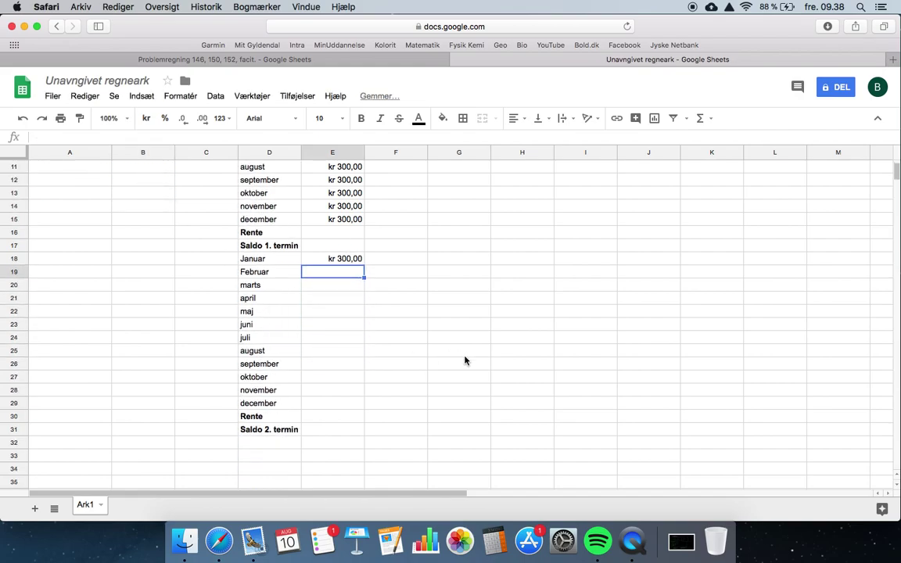
left_click(350, 262)
left_click_drag(364, 263, 353, 408)
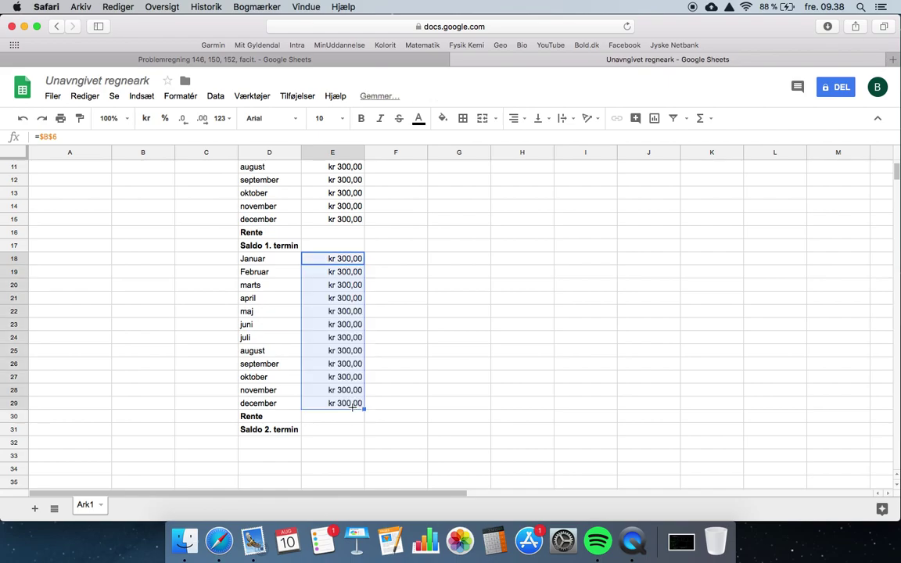
left_click(438, 336)
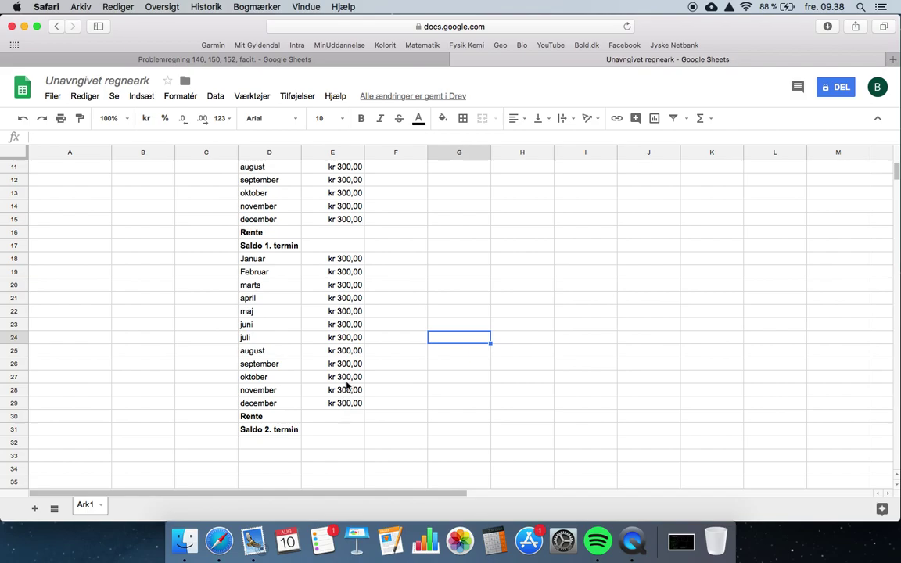
Enter =B4+E4 as the first year's January Saldo in F4
scroll(345, 391, "up", 5)
scroll(342, 340, "down", 8)
scroll(340, 341, "up", 6)
left_click(375, 208)
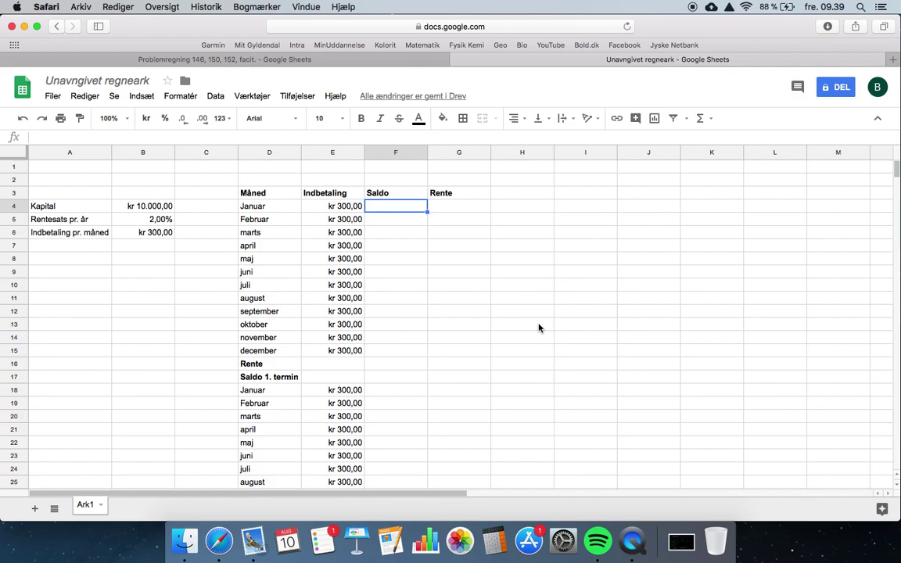
type("=")
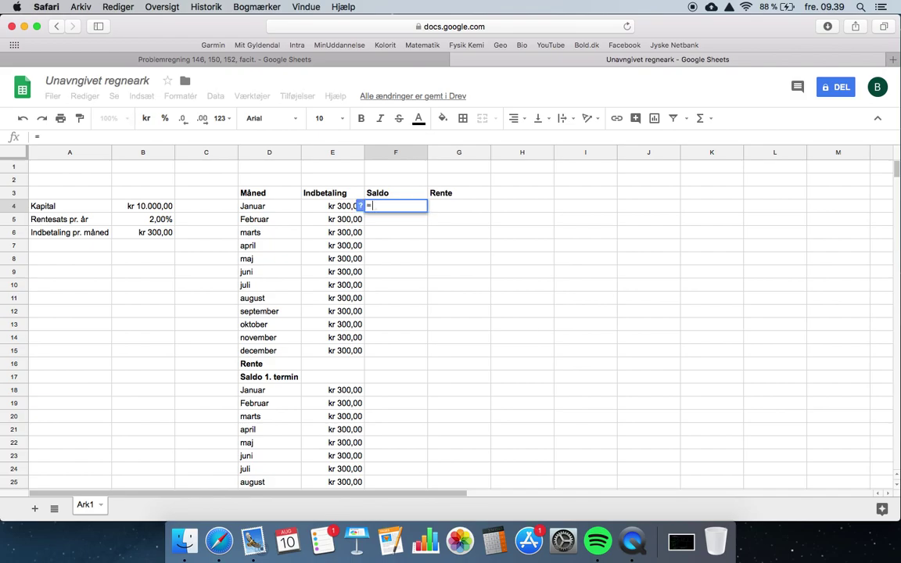
left_click(160, 208)
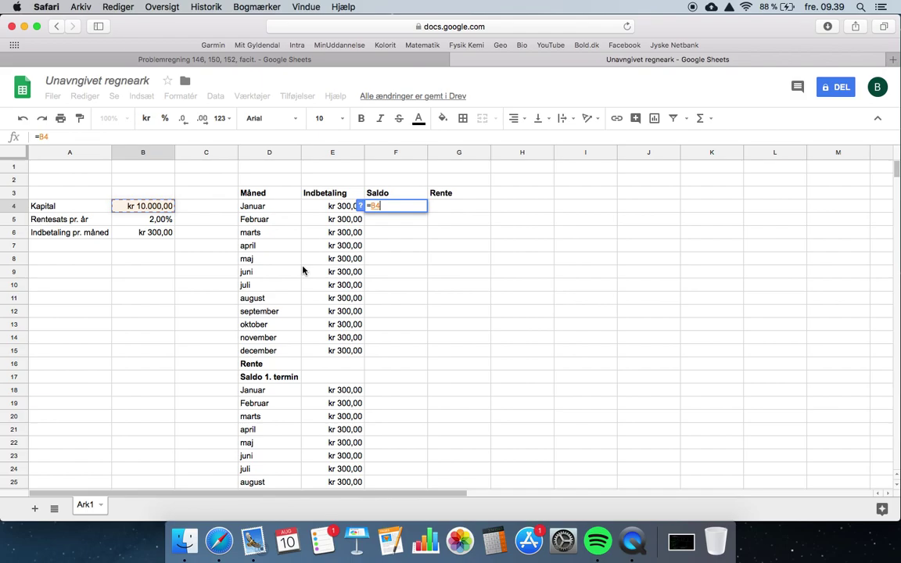
type("+")
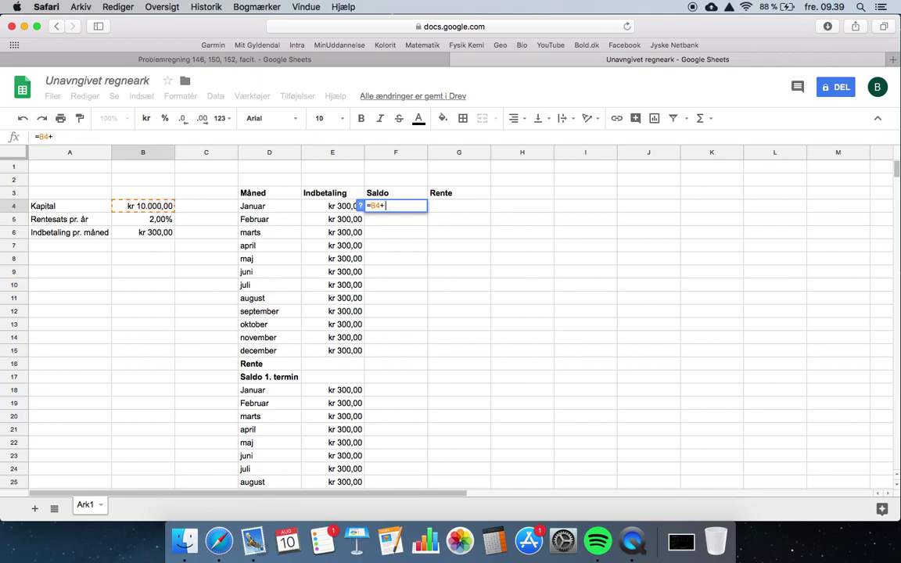
left_click(337, 207)
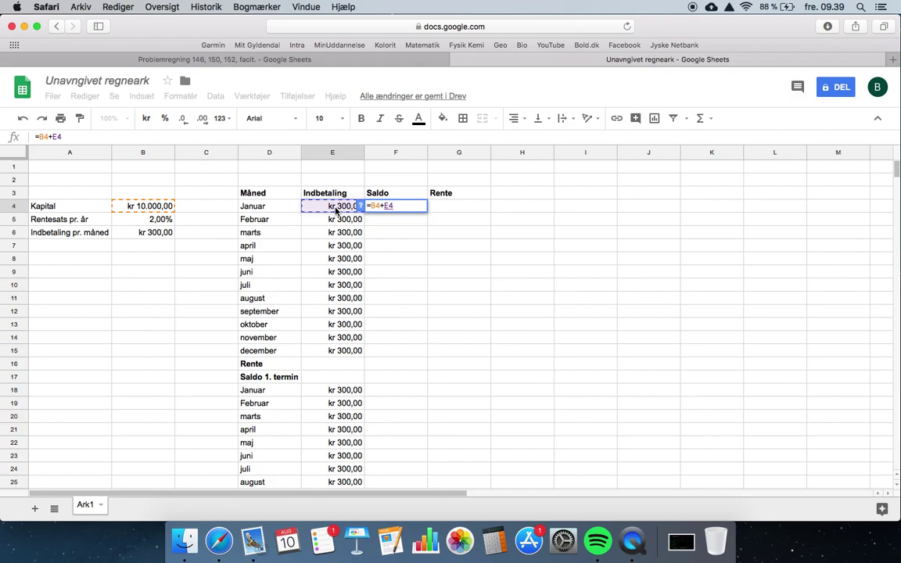
key("Return")
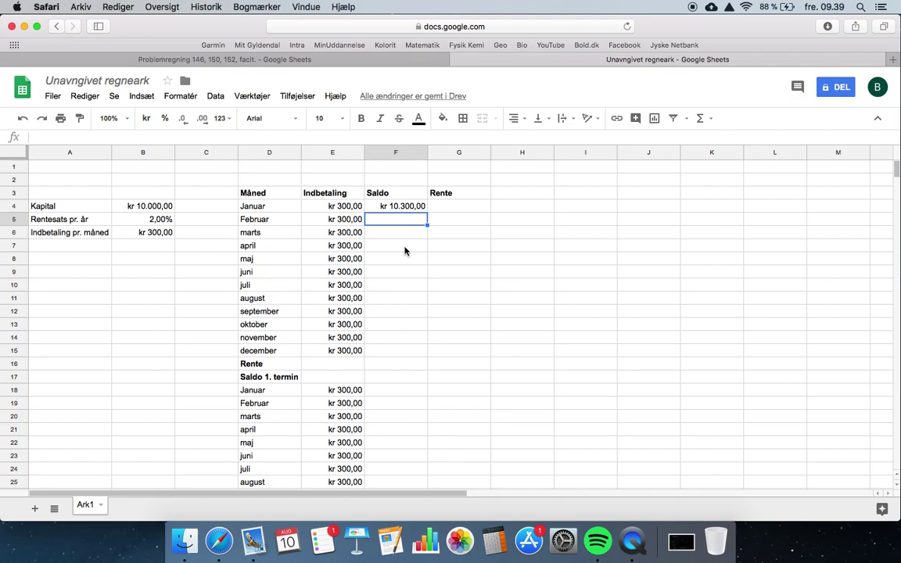
Enter =F4+E5 as February's Saldo in F5 and fill it down to the first year's December in F15
type("=")
left_click(403, 205)
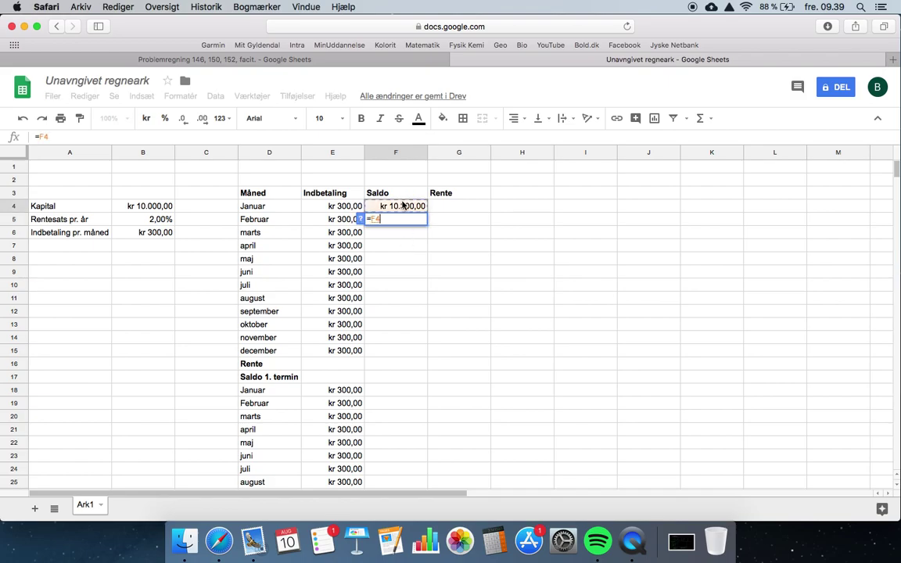
type("+")
left_click(343, 223)
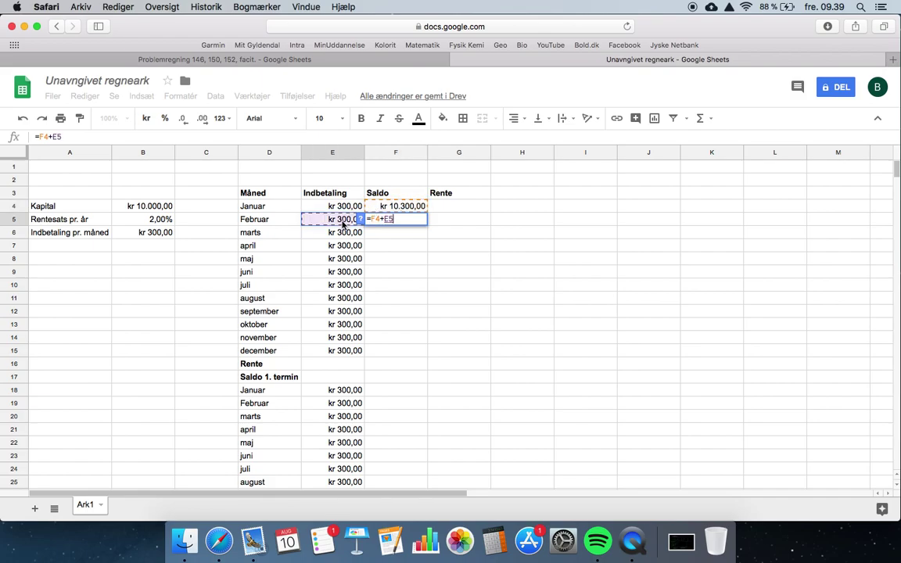
key("Return")
type("'")
left_click(399, 220)
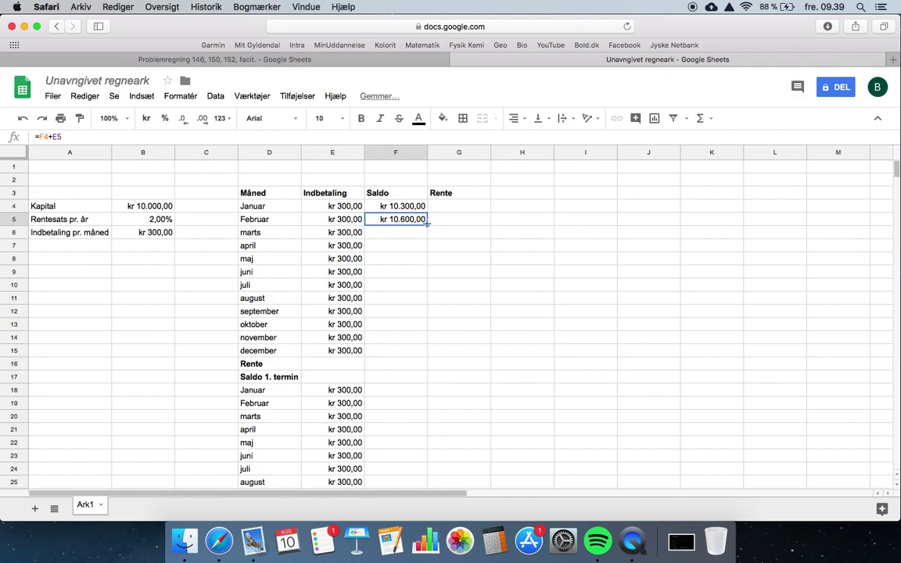
left_click_drag(427, 226, 420, 352)
left_click(479, 359)
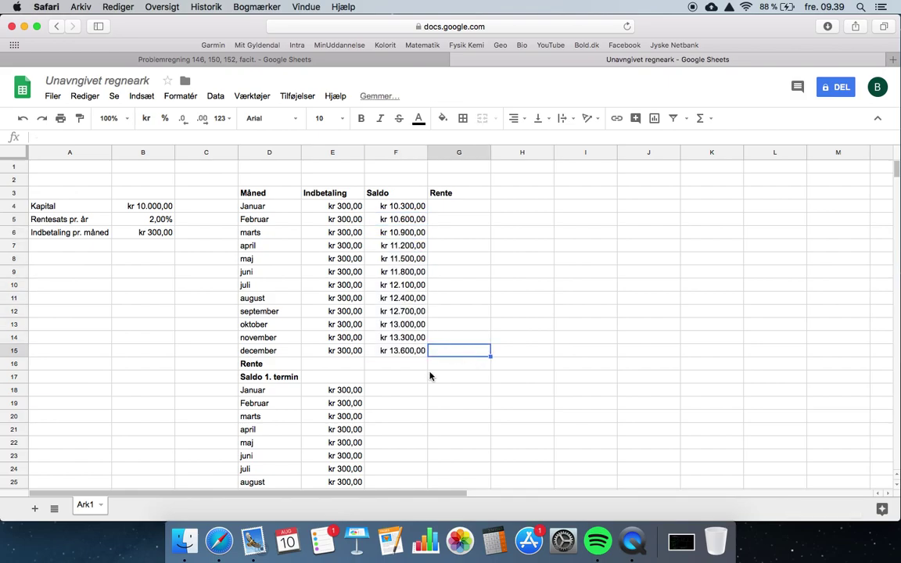
Enter =F4*$B$5*(30/360) as the first year's January Rente in G4, keeping the interest rate reference absolute
left_click(465, 207)
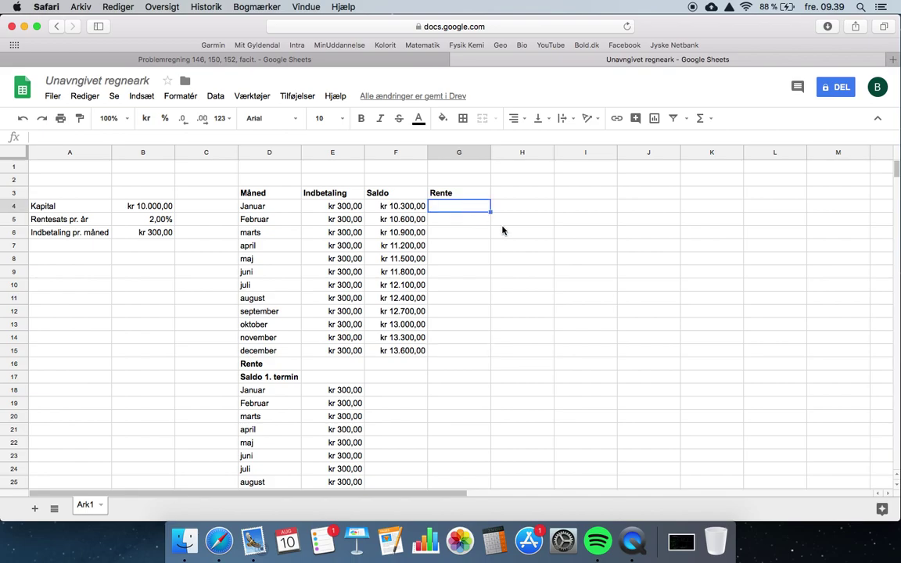
type("=")
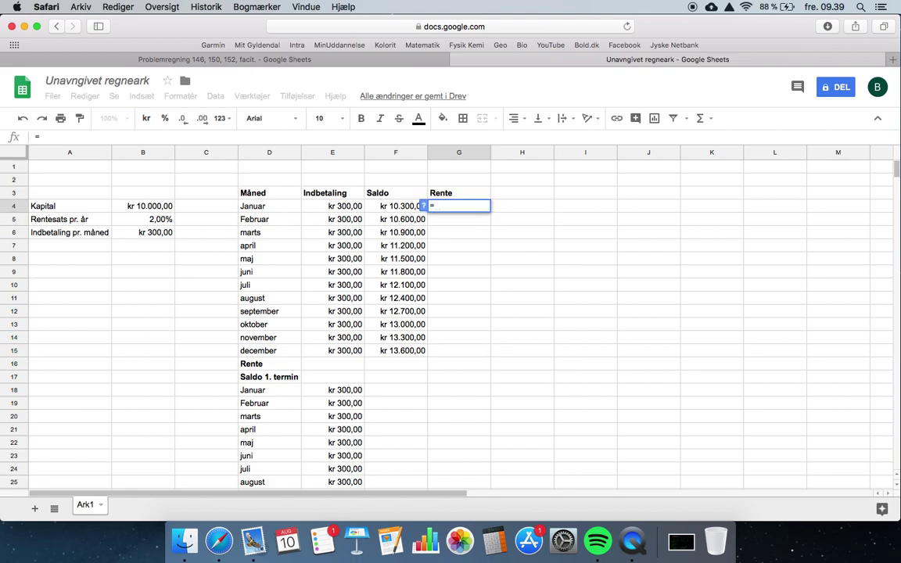
left_click(412, 206)
type("*")
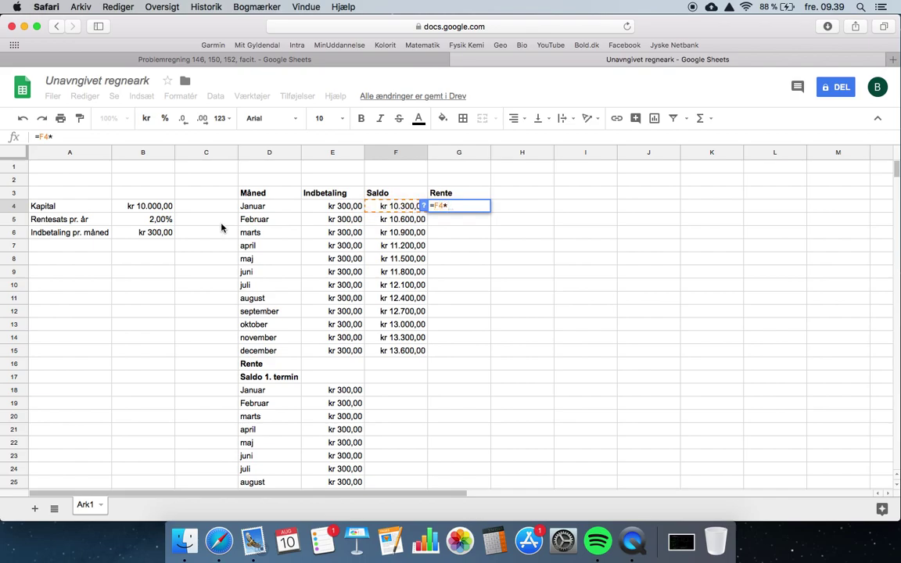
left_click(160, 219)
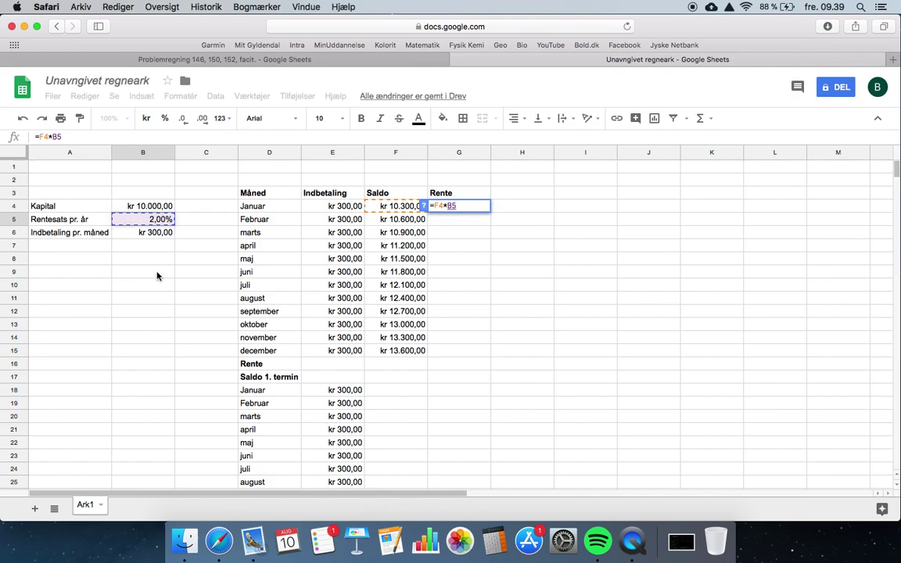
key("F4")
type("*")
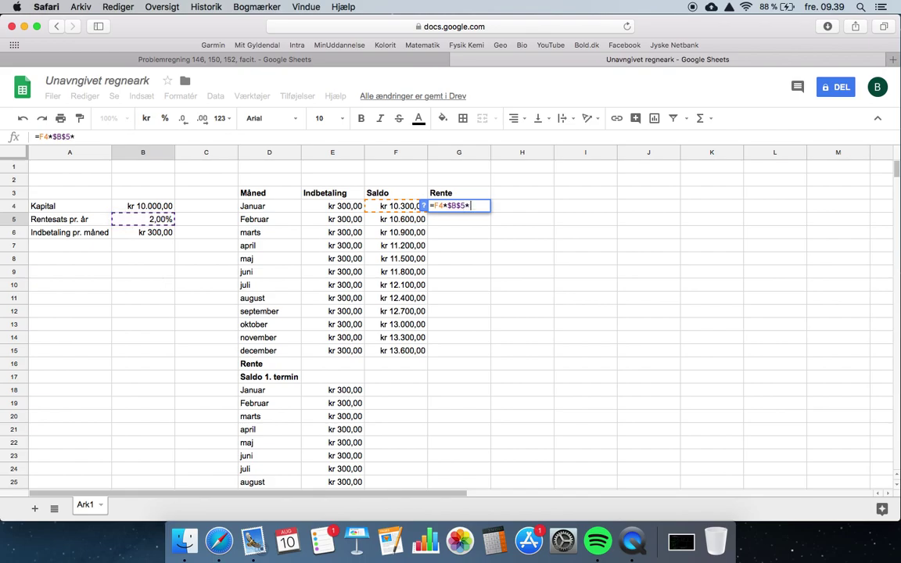
type("(30")
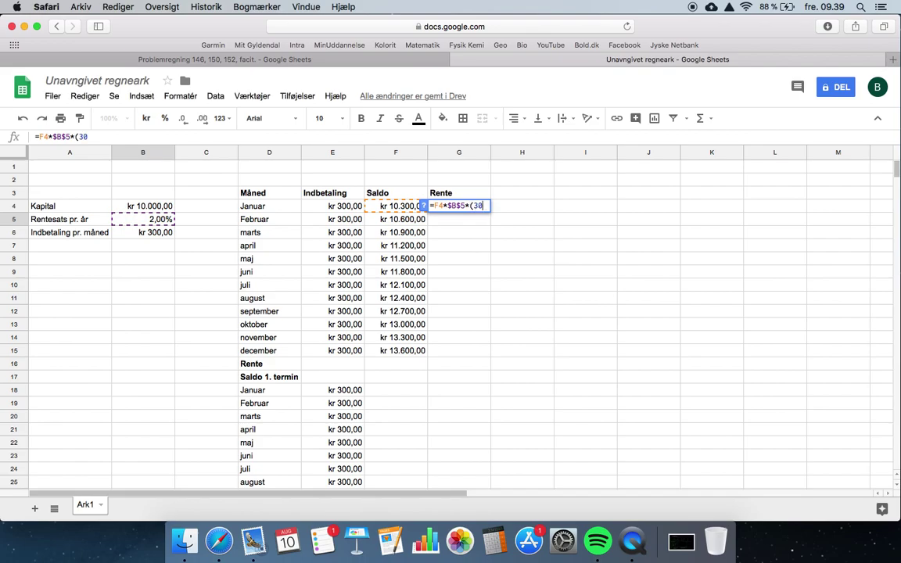
type("/360)")
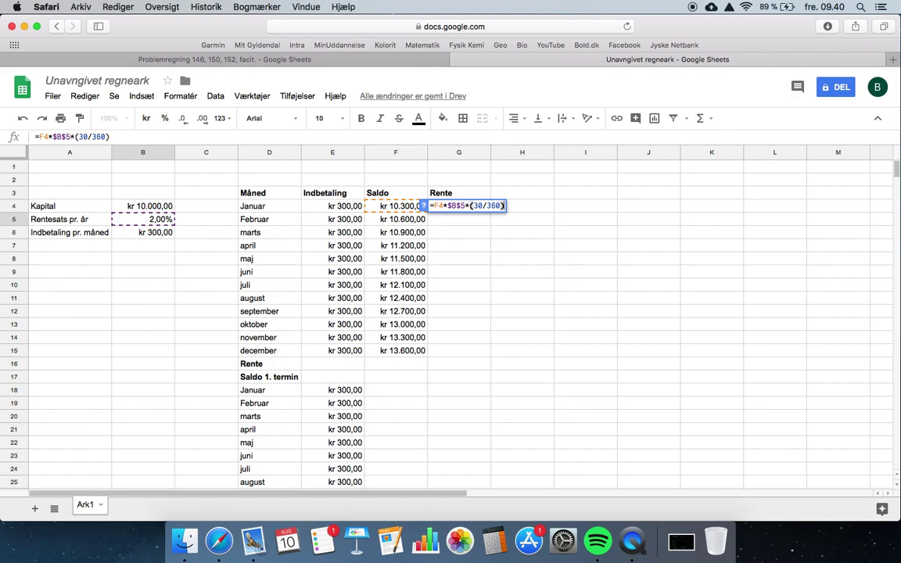
key("Return")
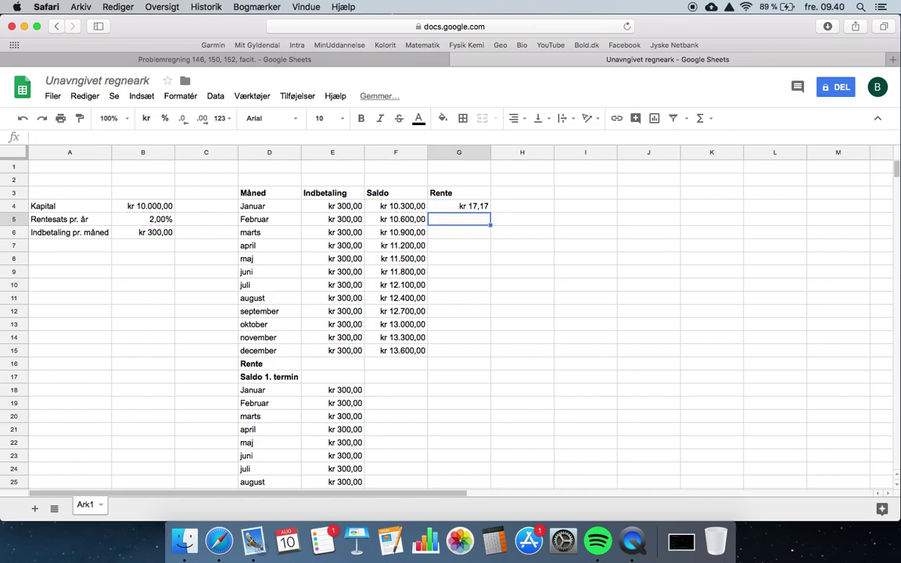
Fill January's Rente formula from G4 down to the first year's December in G15
left_click(455, 207)
left_click_drag(490, 212, 485, 352)
left_click(519, 357)
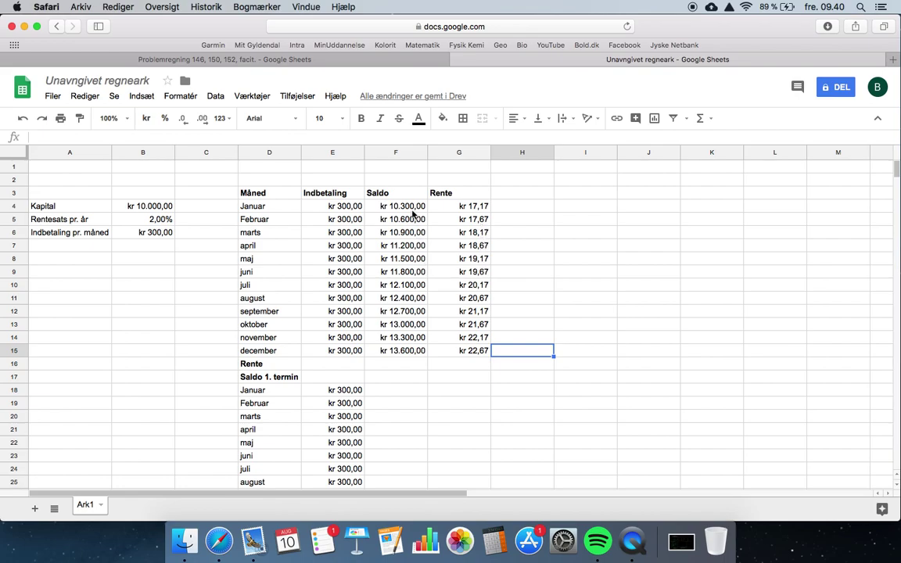
Enter =sum(G4:G15) in G16 to total the first year's interest in the Rente row
left_click(447, 379)
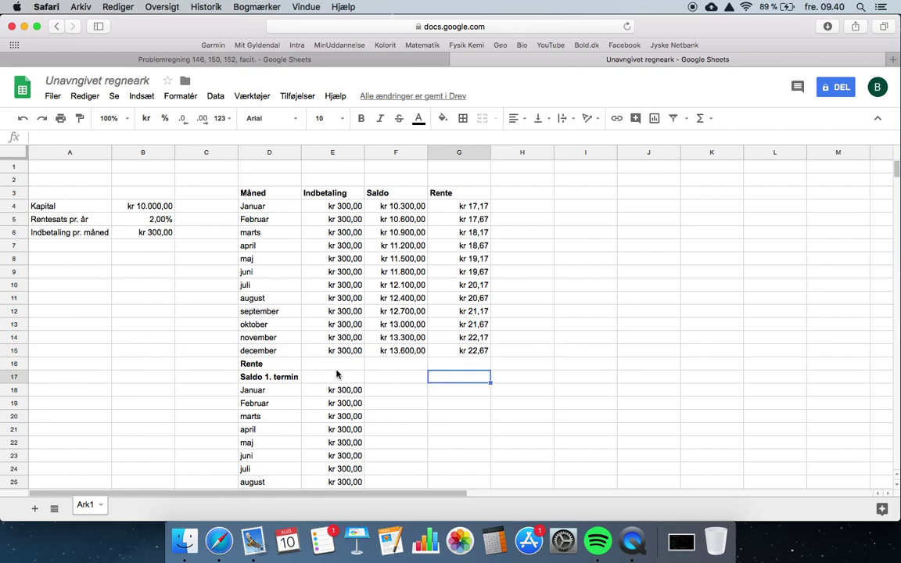
left_click(456, 368)
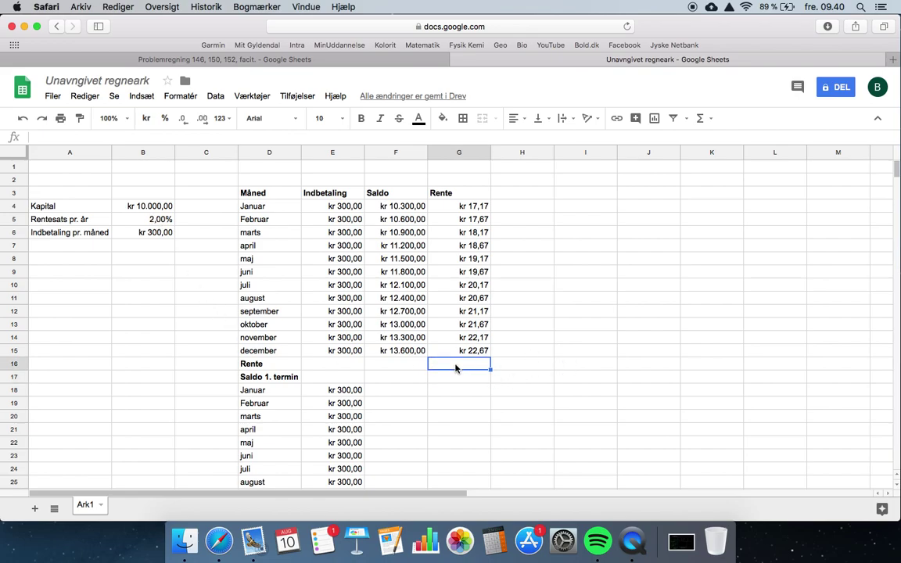
type("=")
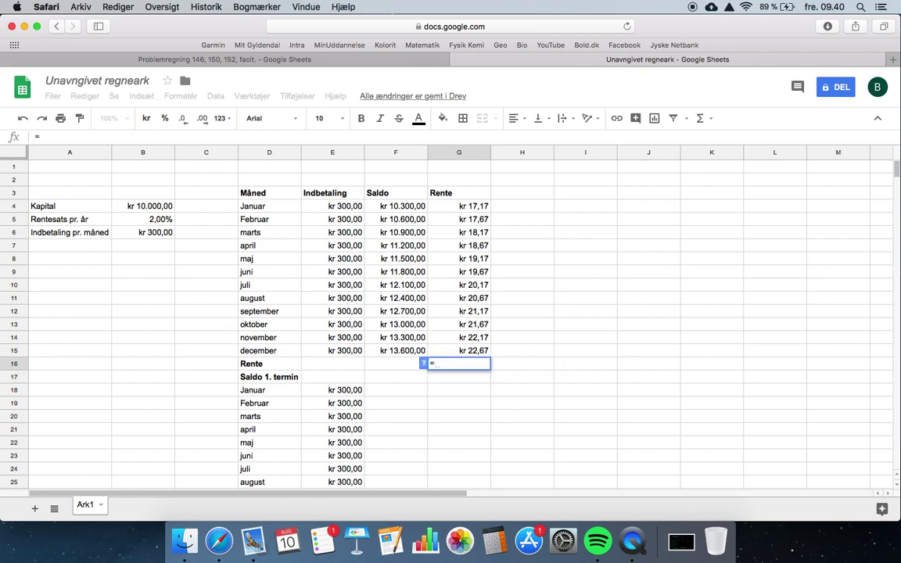
type("sum")
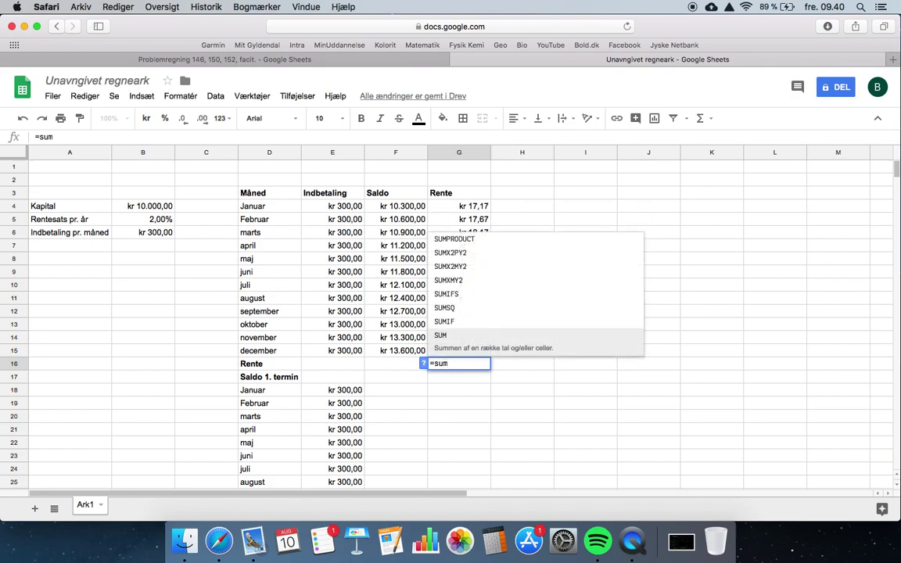
type("(")
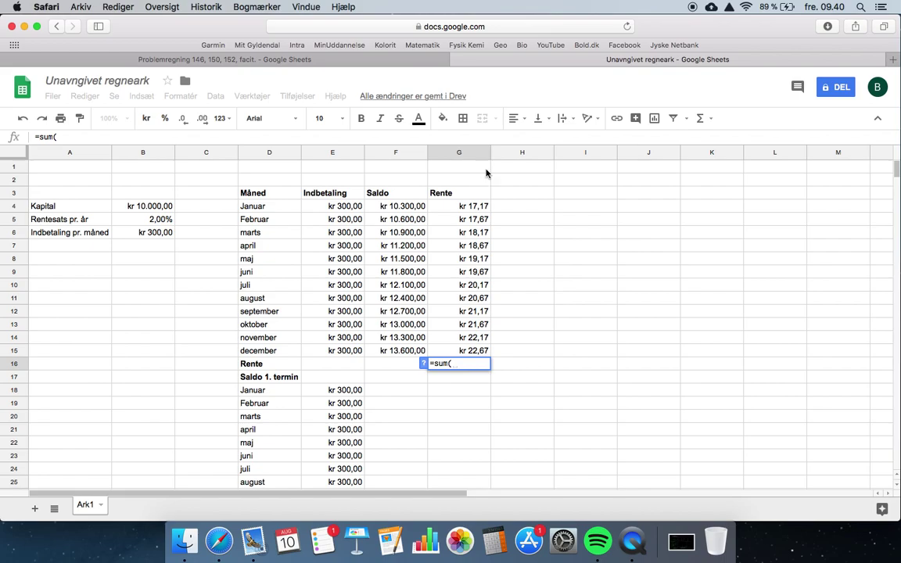
left_click_drag(479, 205, 479, 354)
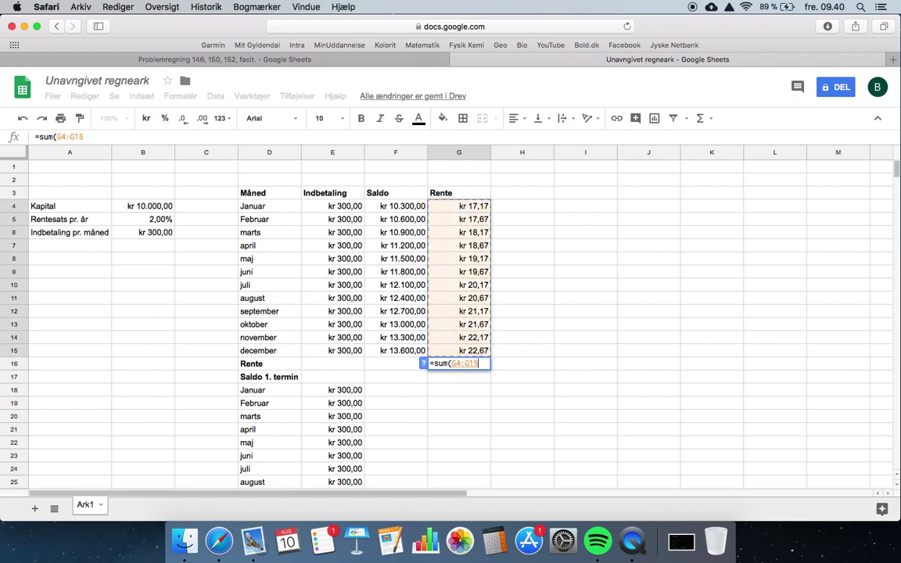
type(")")
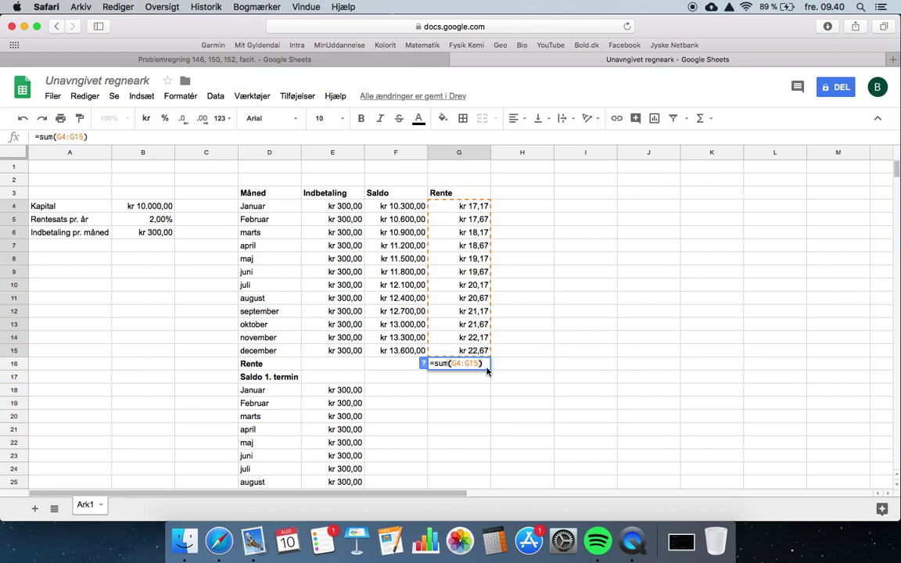
key("Return")
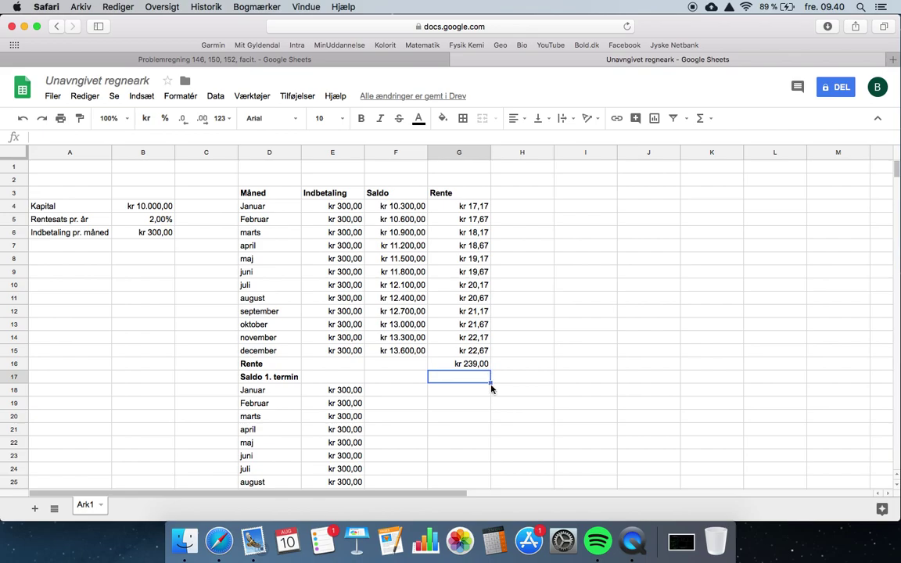
Enter =F15+G16 in G17 as Saldo 1. termin, adding the year's interest to December's balance
type("=")
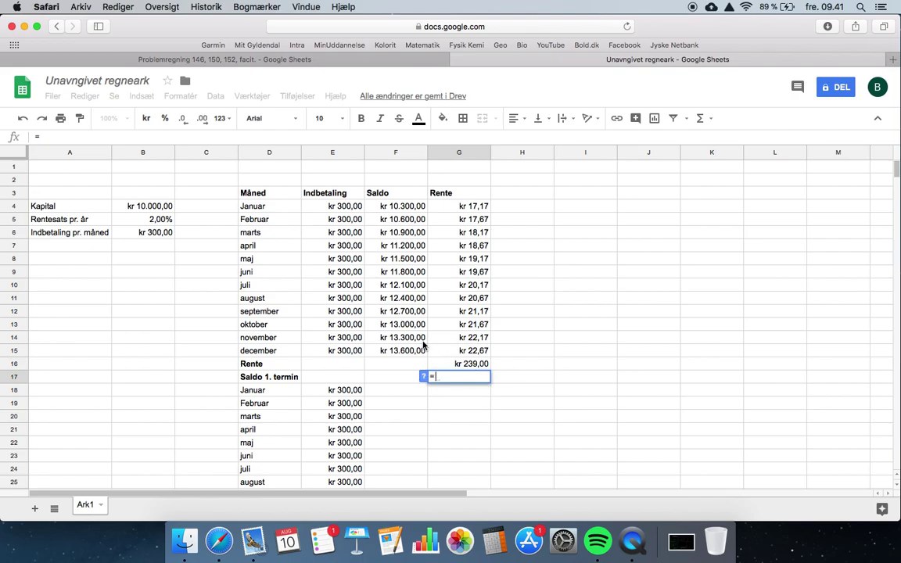
left_click(422, 349)
type("+")
left_click(473, 365)
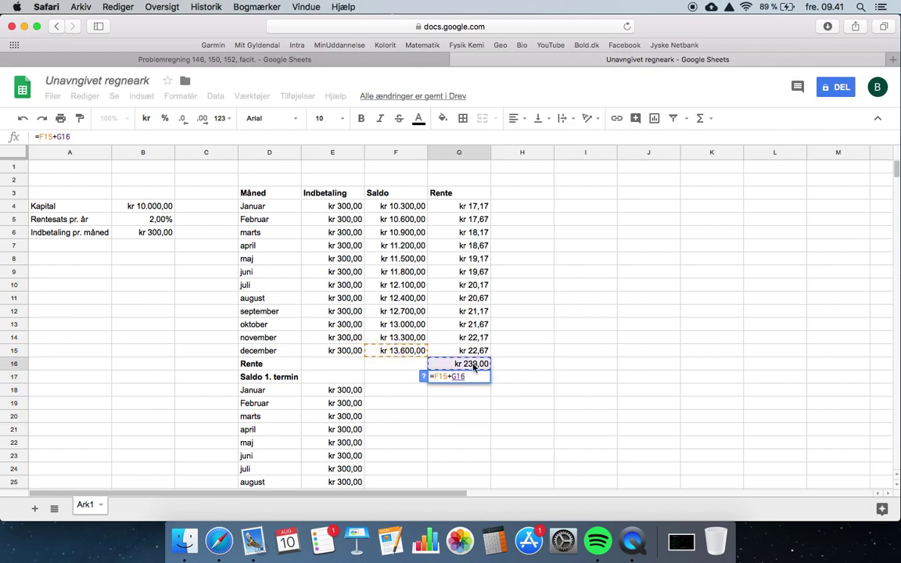
key("Return")
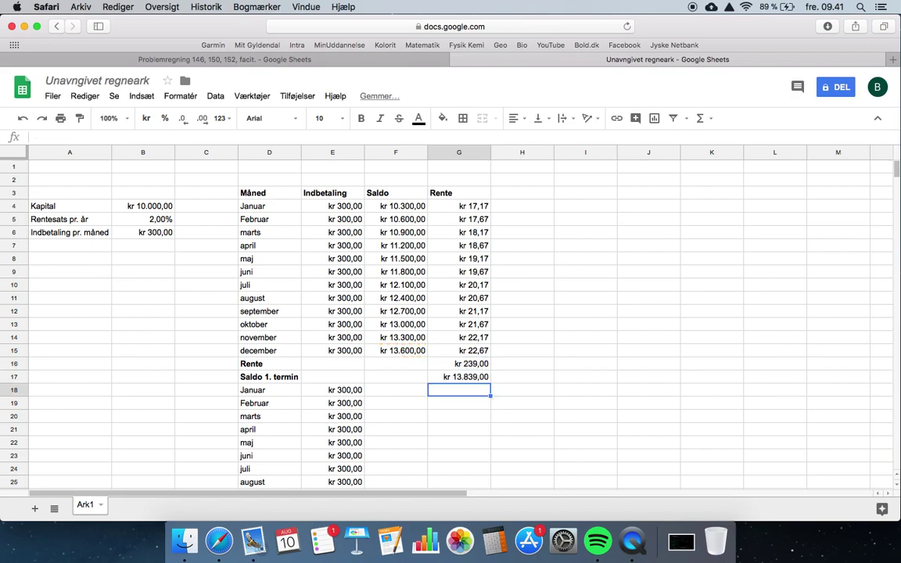
Enter =G17+E18 in F18 as the second year's January Saldo, adding the month's deposit to Saldo 1. termin
scroll(501, 391, "down", 3)
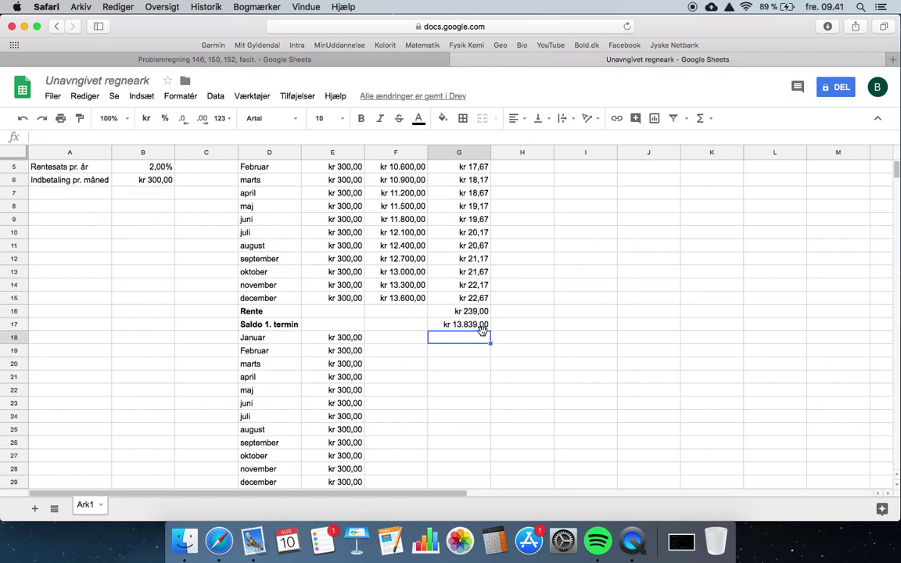
scroll(479, 345, "down", 1)
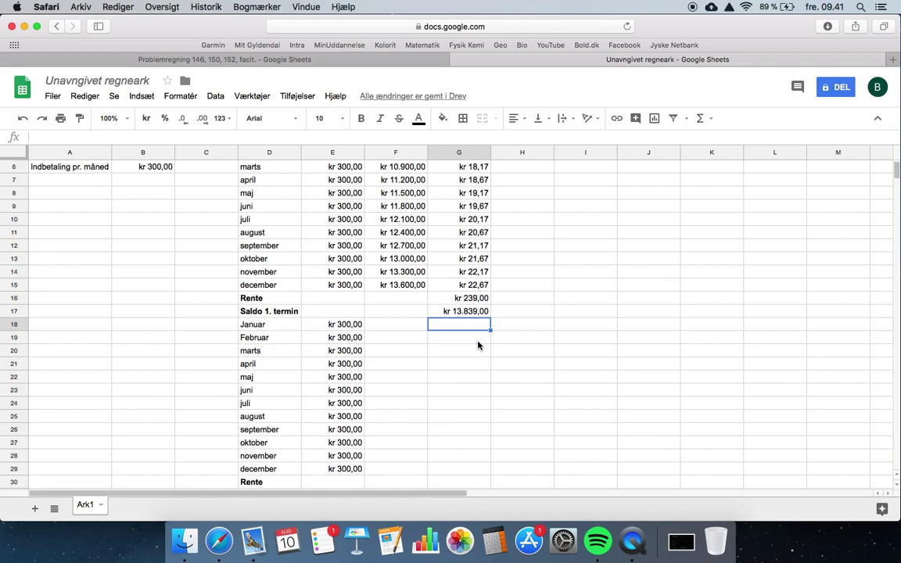
left_click(416, 329)
scroll(464, 344, "up", 4)
scroll(462, 344, "down", 2)
scroll(462, 345, "down", 2)
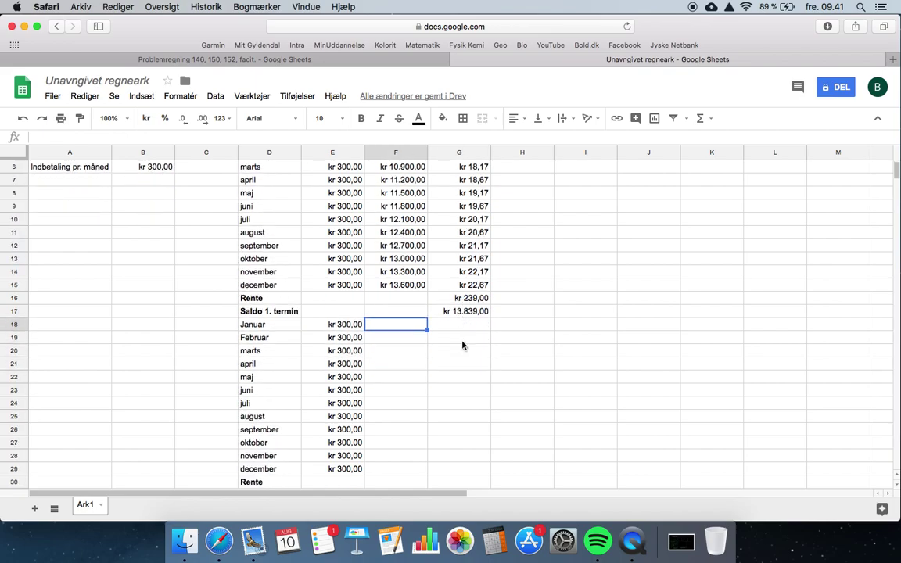
scroll(410, 332, "up", 5)
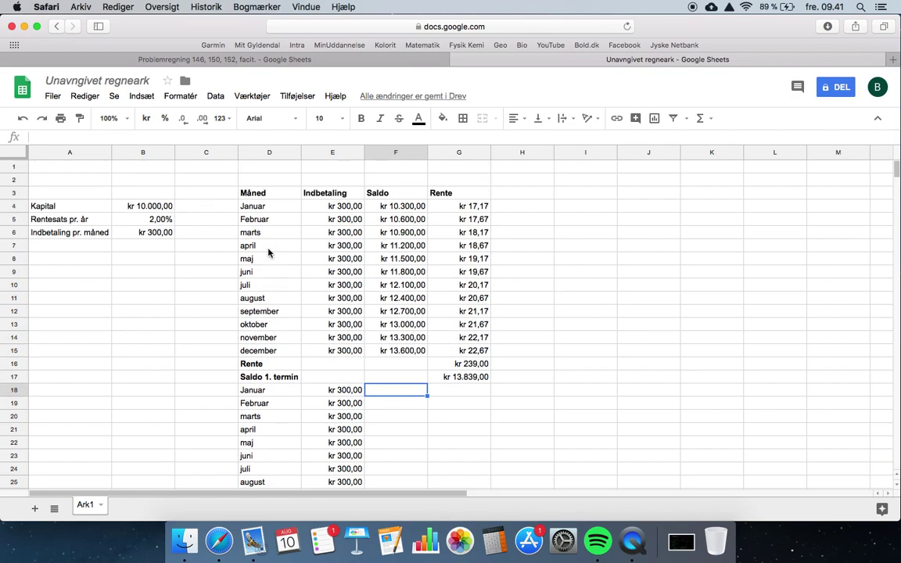
scroll(281, 258, "down", 5)
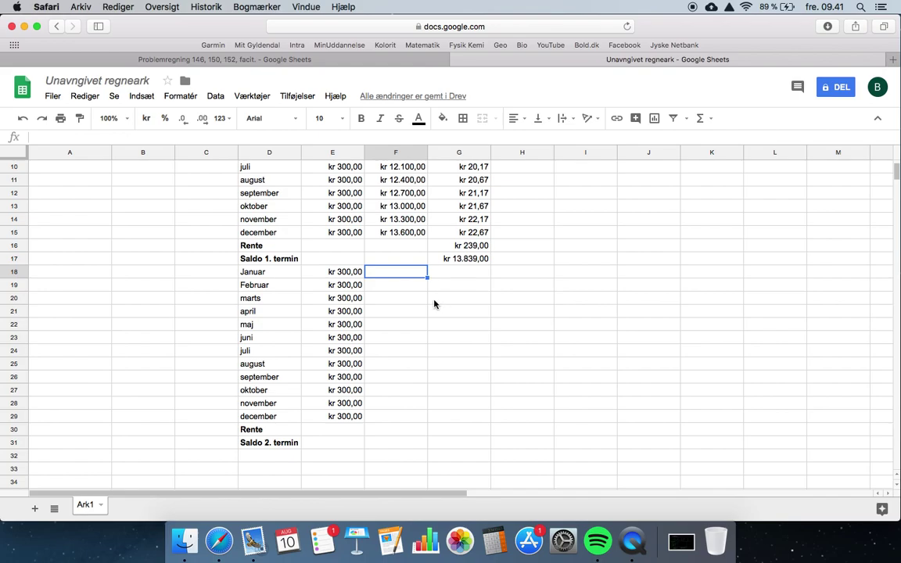
type("=")
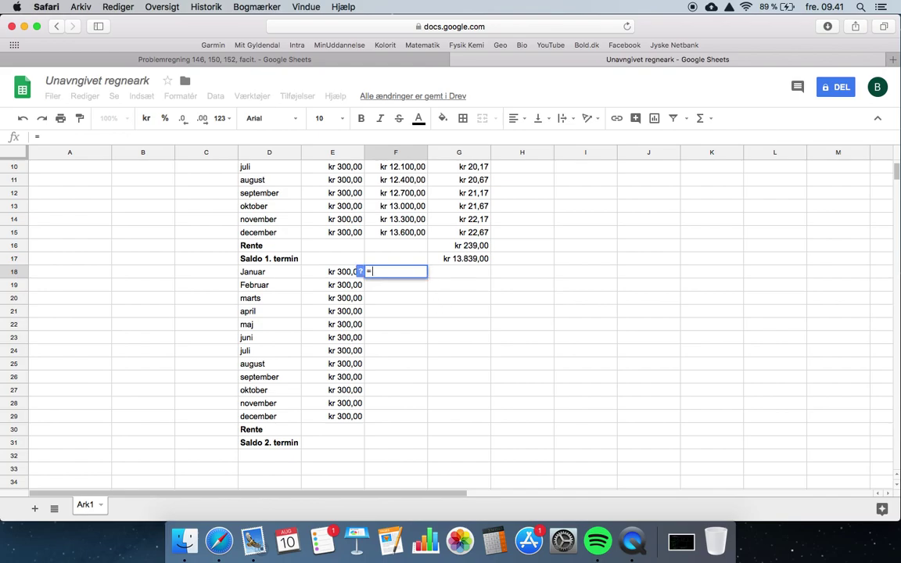
left_click(477, 262)
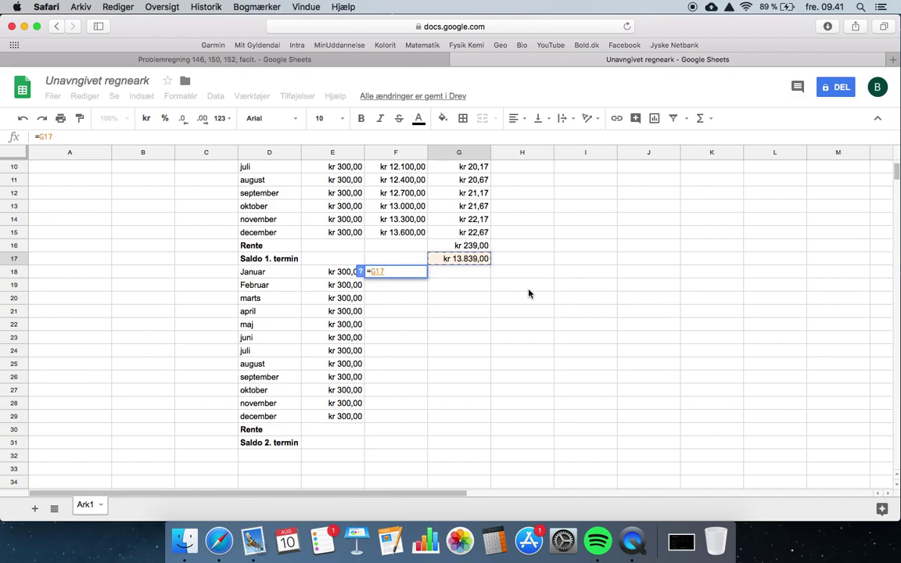
type("+")
left_click(337, 272)
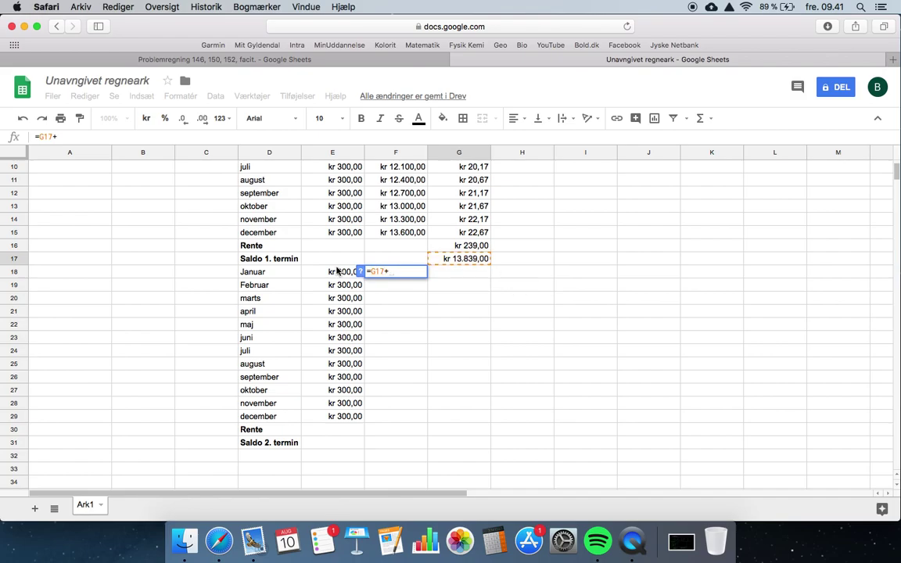
key("Return")
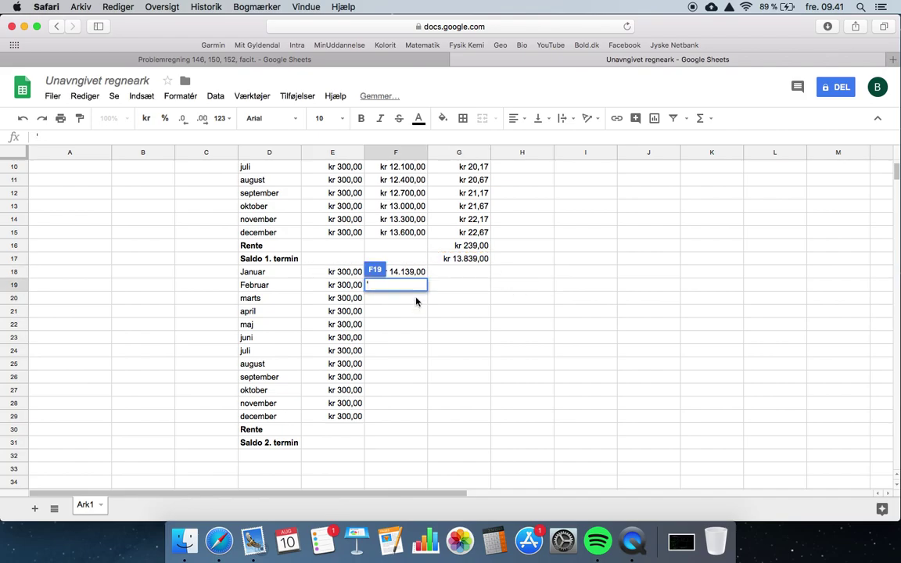
key("Escape")
left_click(476, 274)
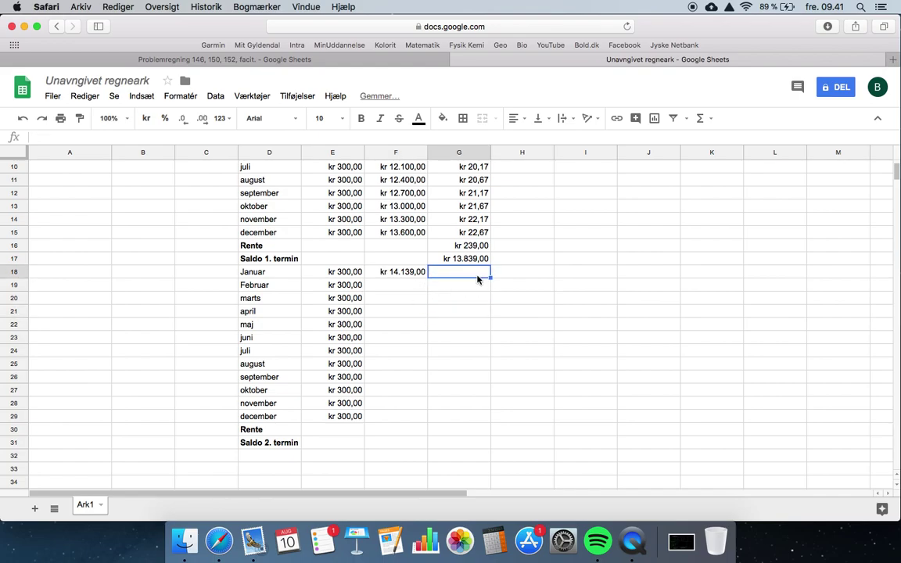
scroll(520, 331, "up", 1)
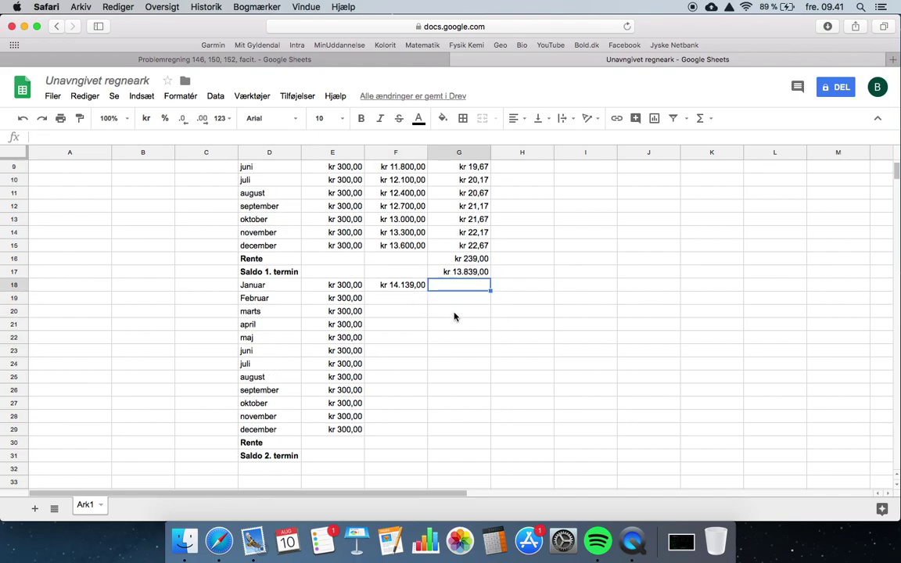
Enter =F18+E19 in F19 as the second year's February Saldo, adding the month's deposit to January's balance
left_click(414, 303)
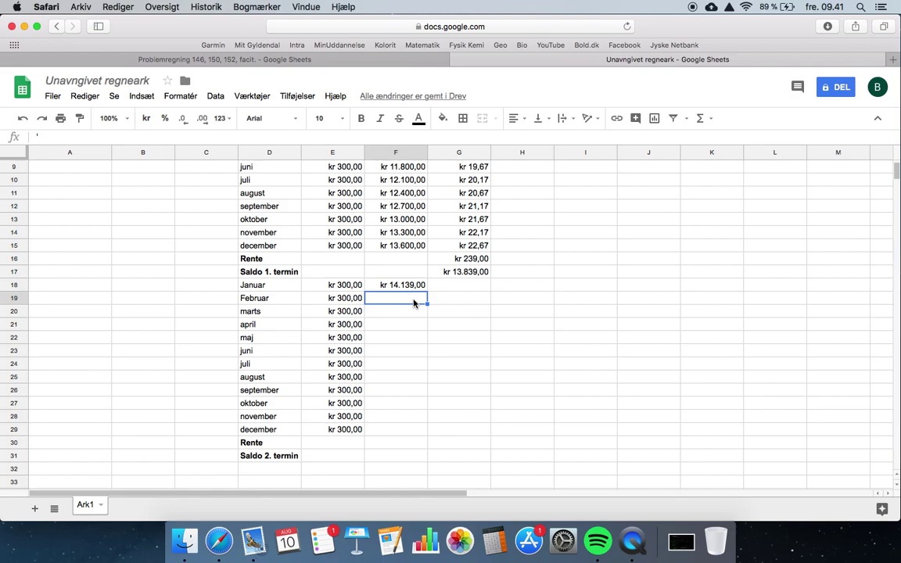
type("=")
left_click(413, 277)
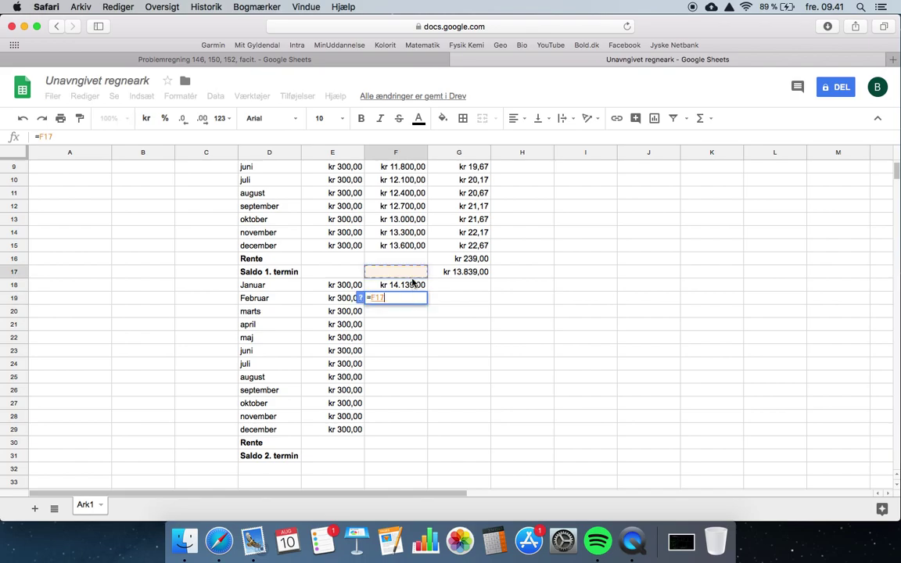
left_click(406, 288)
type("+")
left_click(338, 301)
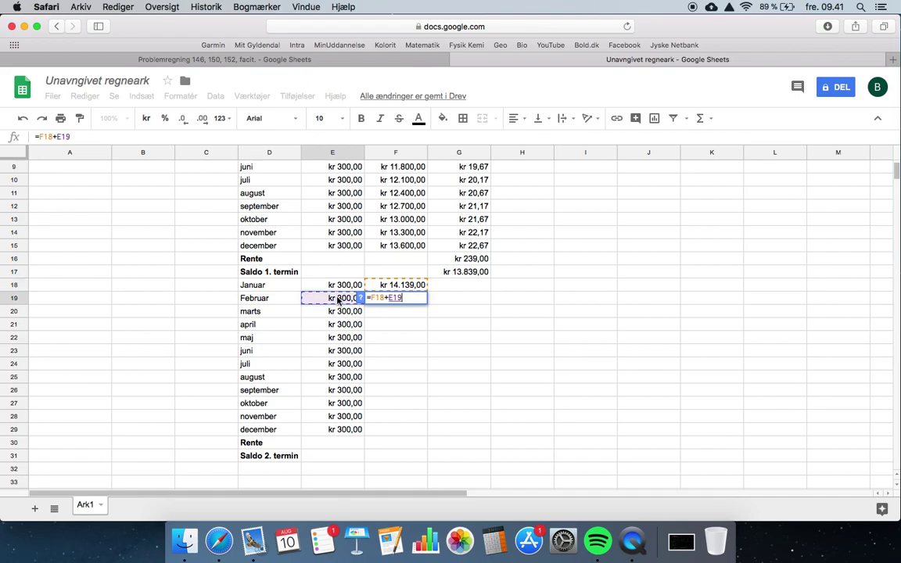
key("Return")
Fill February's Saldo formula from F19 down to the second year's December in F29
left_click(400, 301)
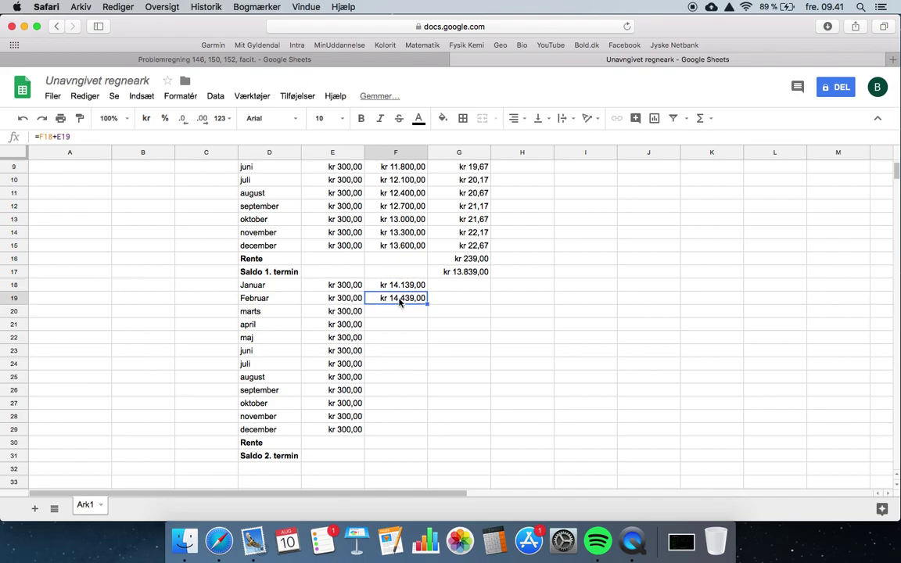
left_click_drag(428, 304, 416, 426)
left_click(472, 340)
Enter =F18*$B$5*(30/360) in G18 as the second year's January Rente, keeping the interest rate reference absolute
left_click(473, 290)
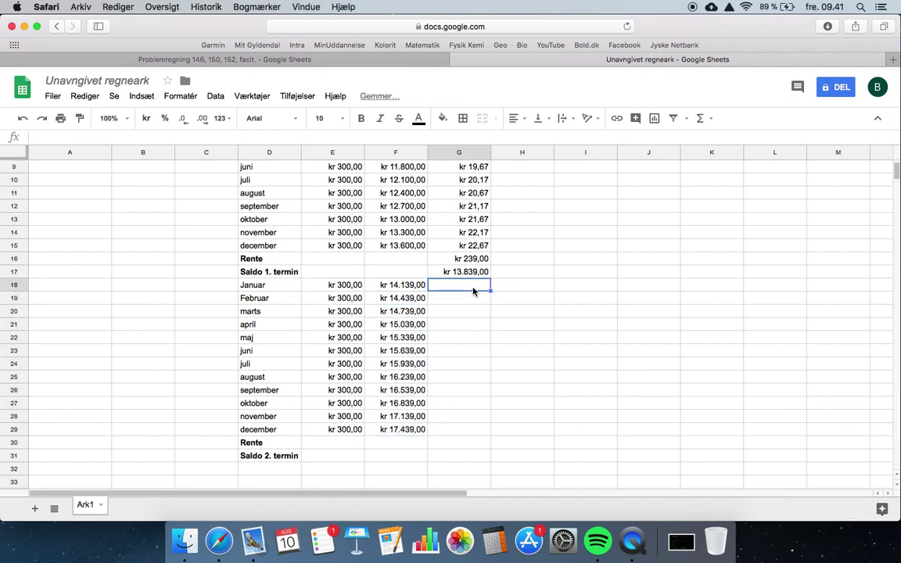
type("=")
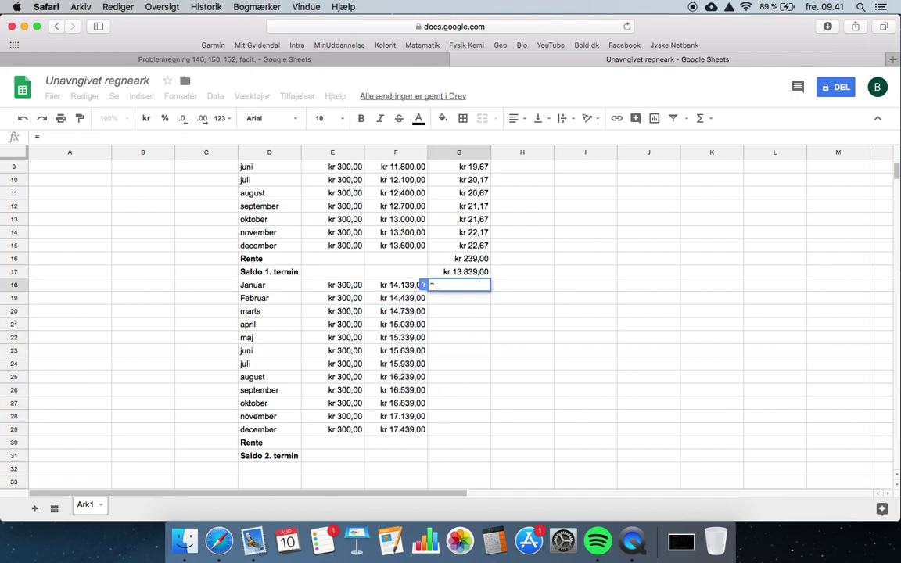
left_click(406, 288)
type("*")
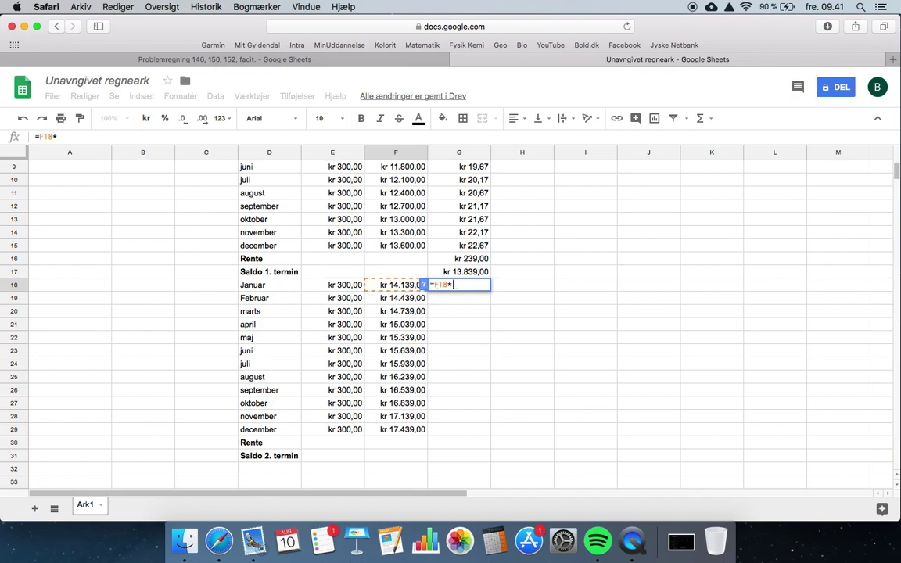
scroll(501, 282, "up", 5)
left_click(172, 223)
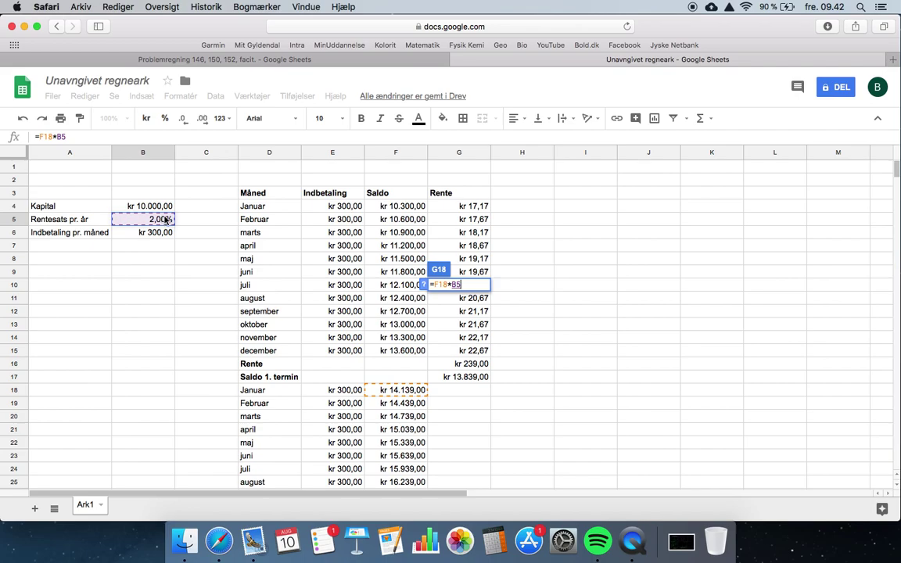
scroll(521, 296, "down", 3)
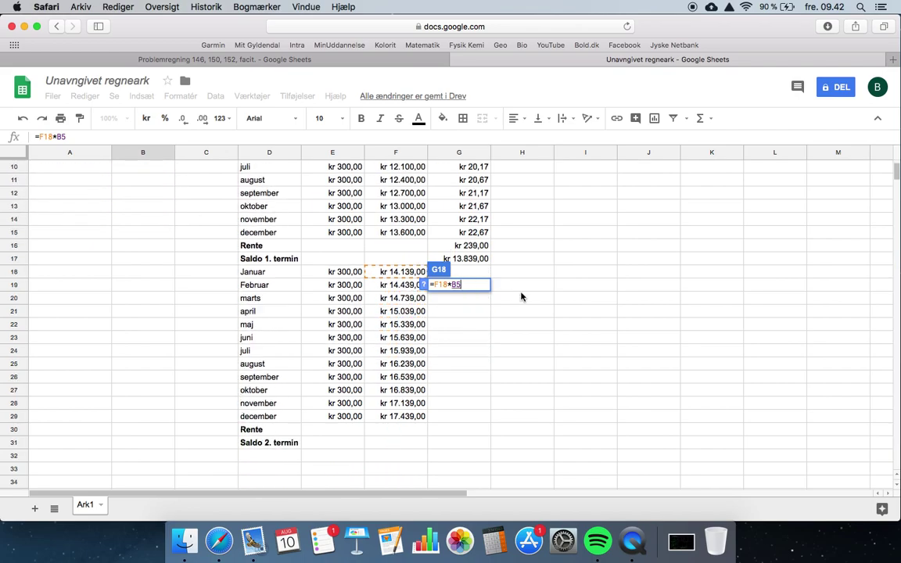
key("F4")
type("*(30")
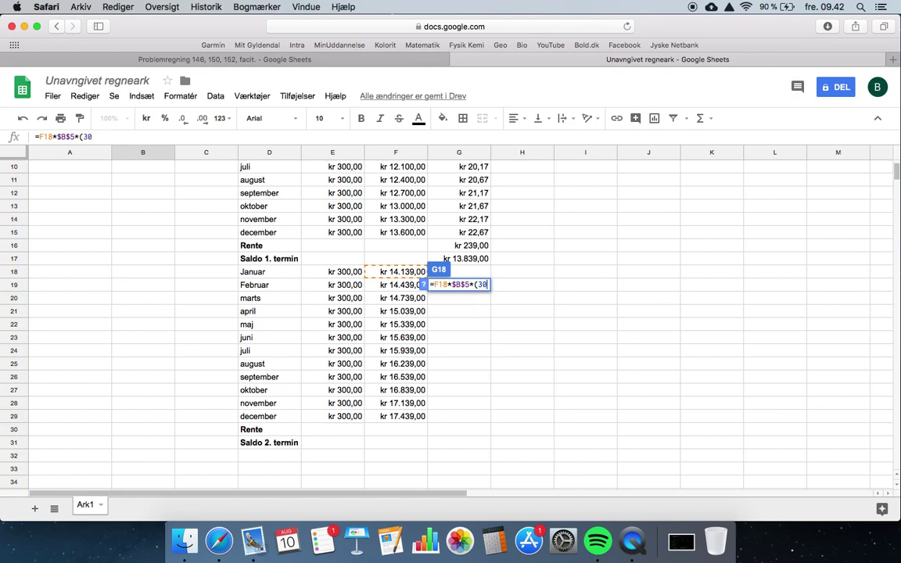
type("/360)")
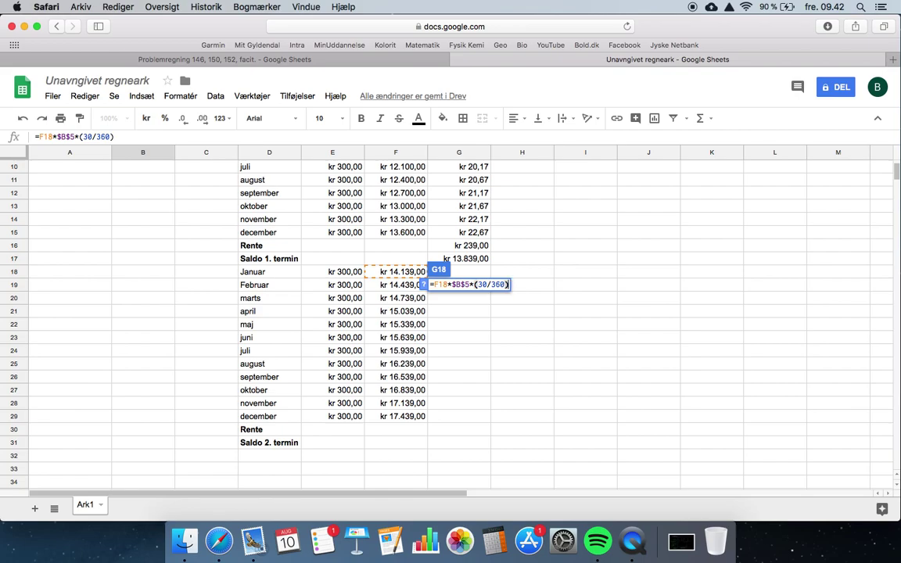
key("Return")
Fill January's Rente formula from G18 down to the second year's December in G29
left_click(486, 274)
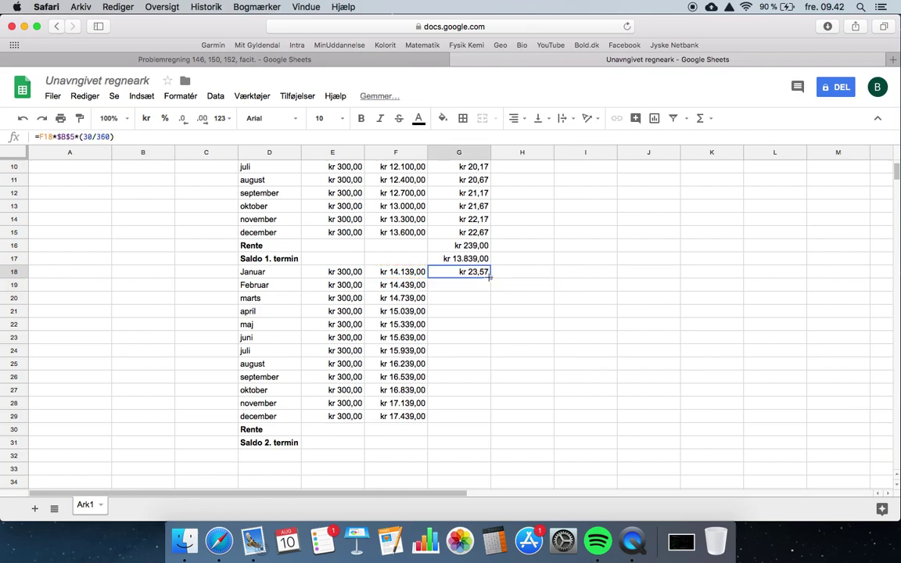
left_click_drag(490, 275, 481, 417)
left_click(514, 405)
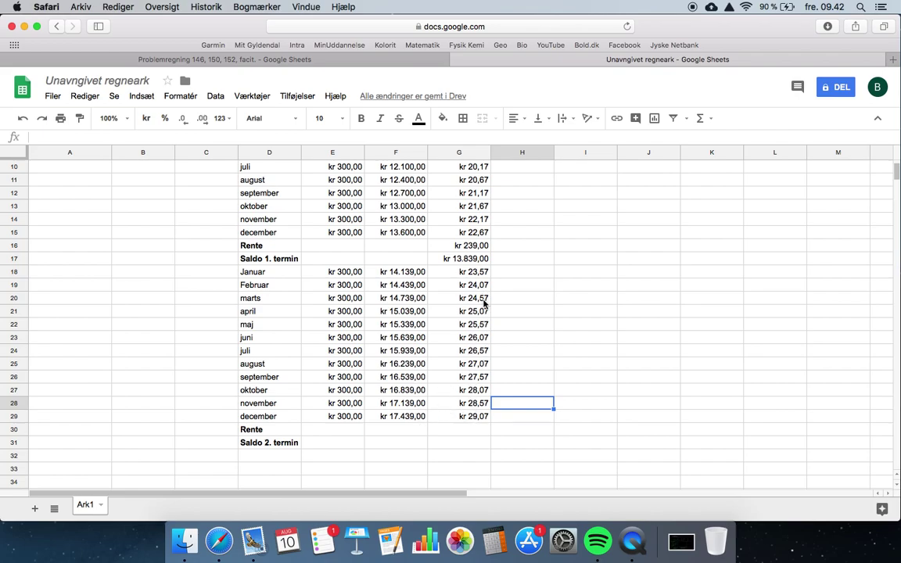
Enter =sum(G18:G29) in G30 to total the second year's interest in the Rente row
left_click(468, 431)
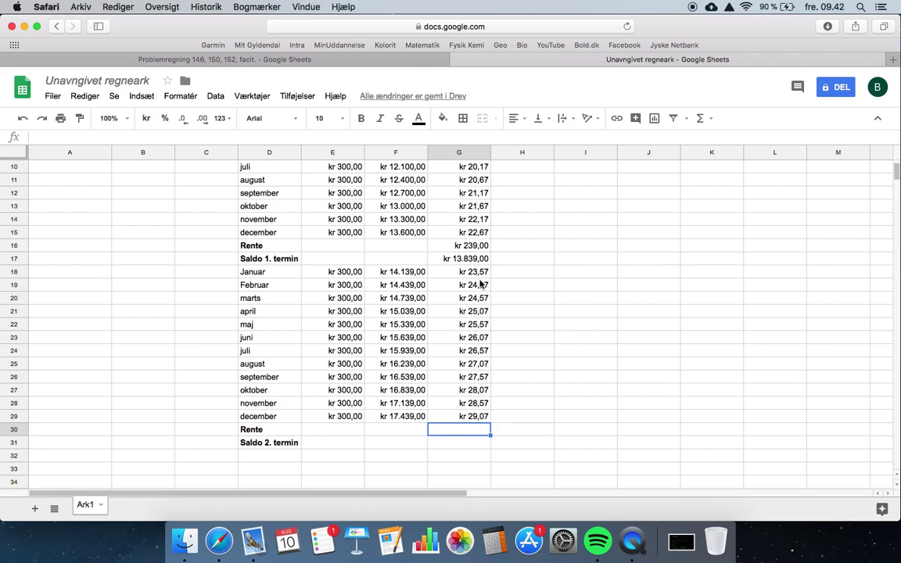
scroll(470, 283, "up", 4)
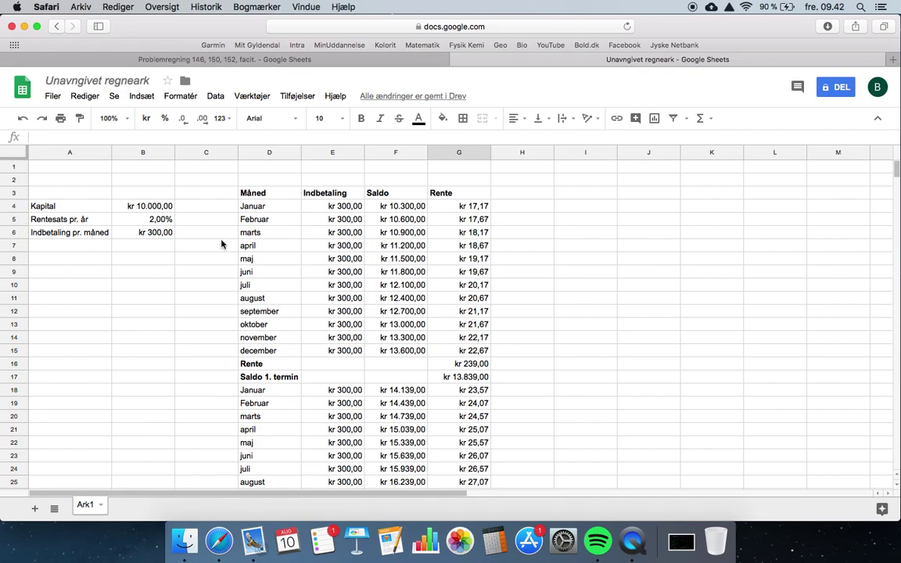
scroll(405, 261, "down", 8)
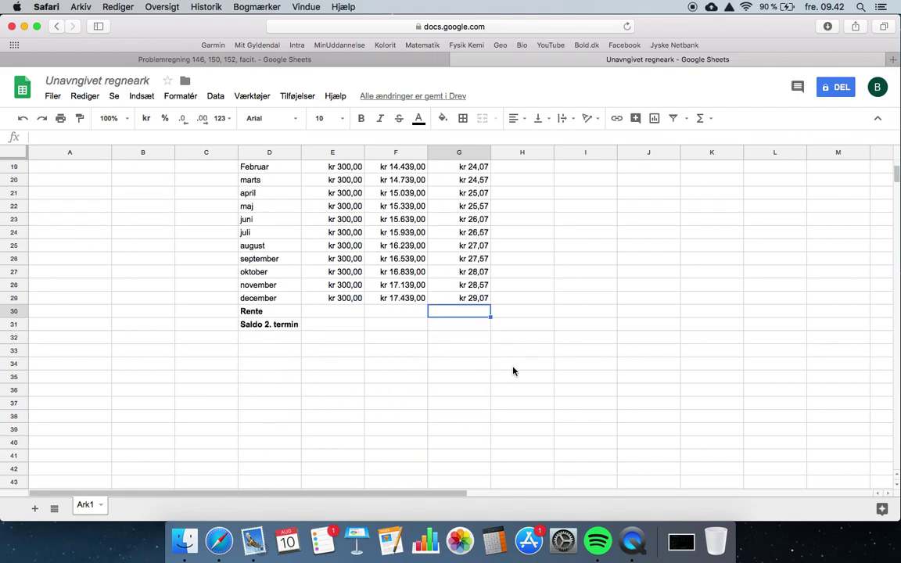
type("=")
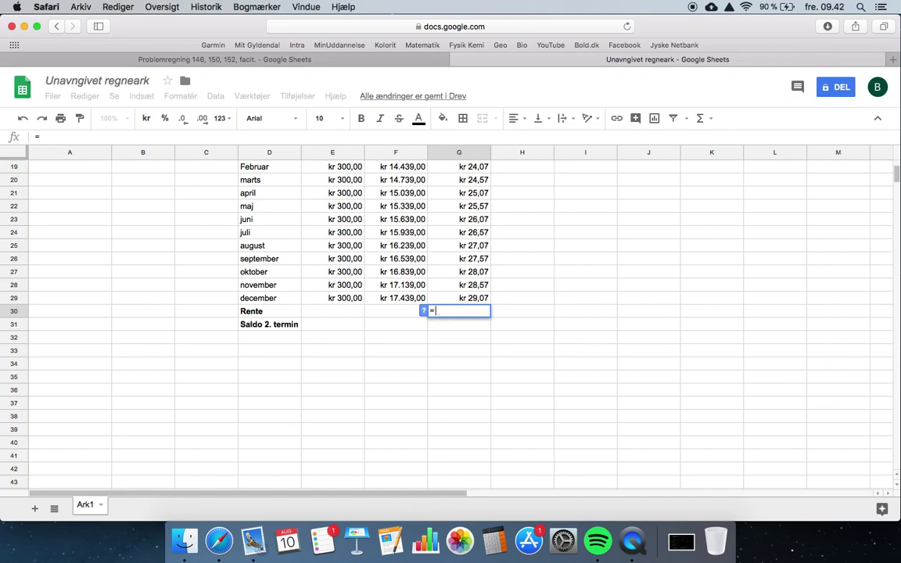
type("sum(")
scroll(536, 332, "up", 3)
left_click_drag(475, 206, 475, 350)
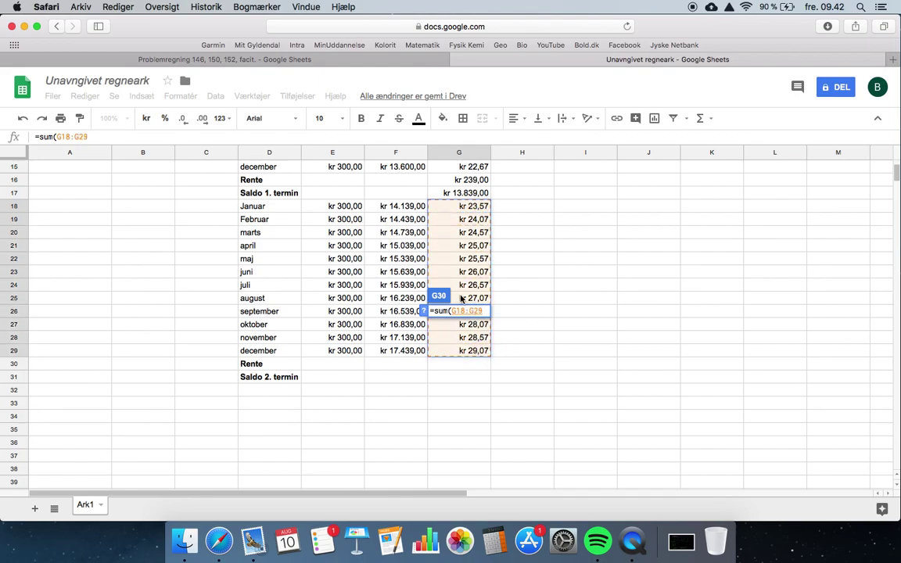
type(")")
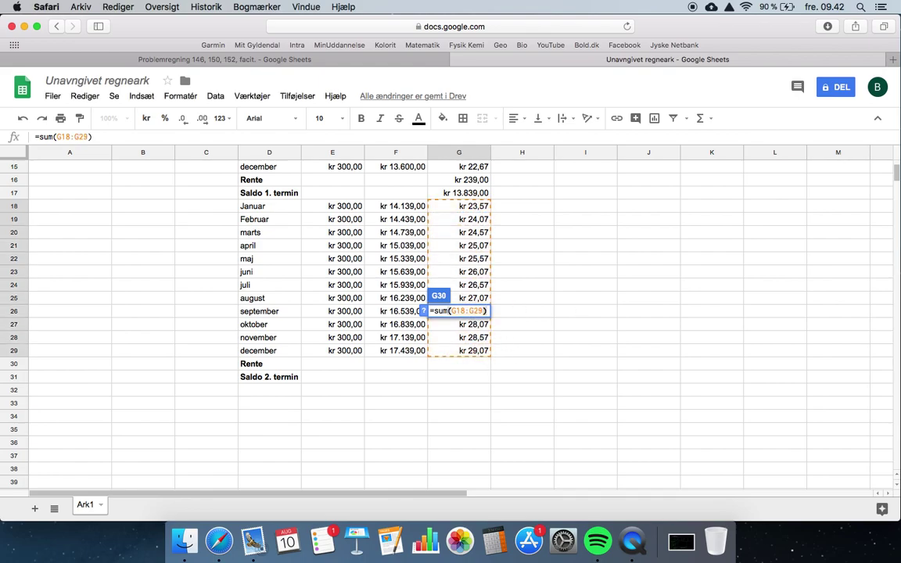
key("Return")
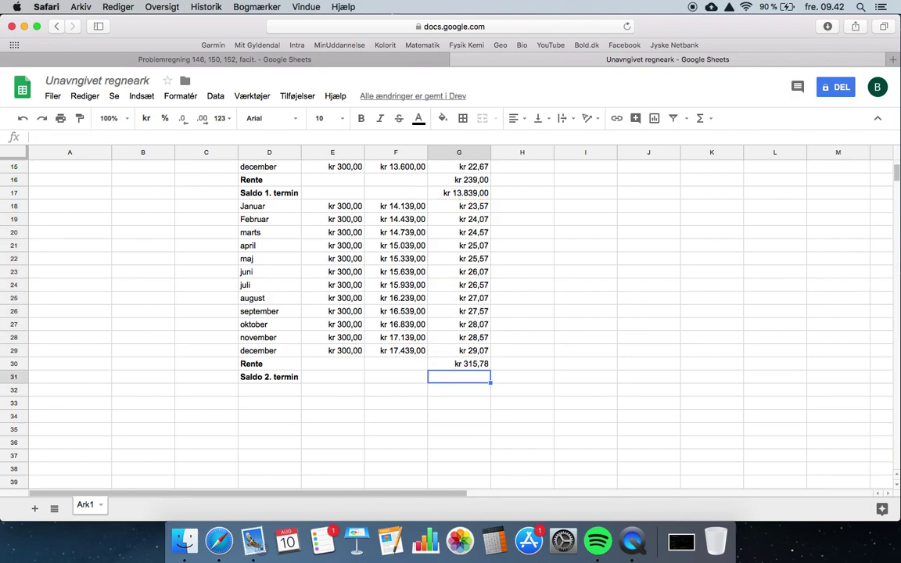
Enter =F29+G30 in G31 as Saldo 2. termin, adding the second year's interest to December's balance
type("=")
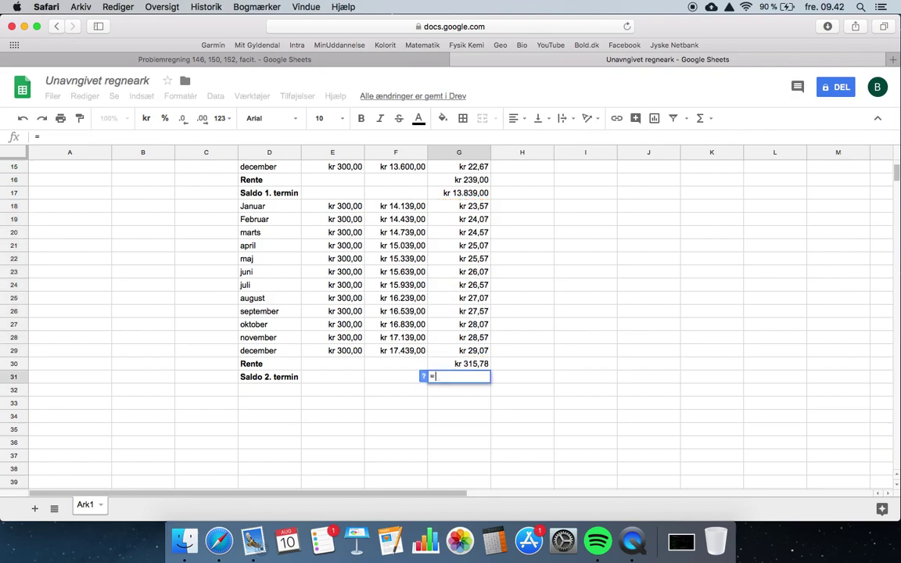
left_click(400, 351)
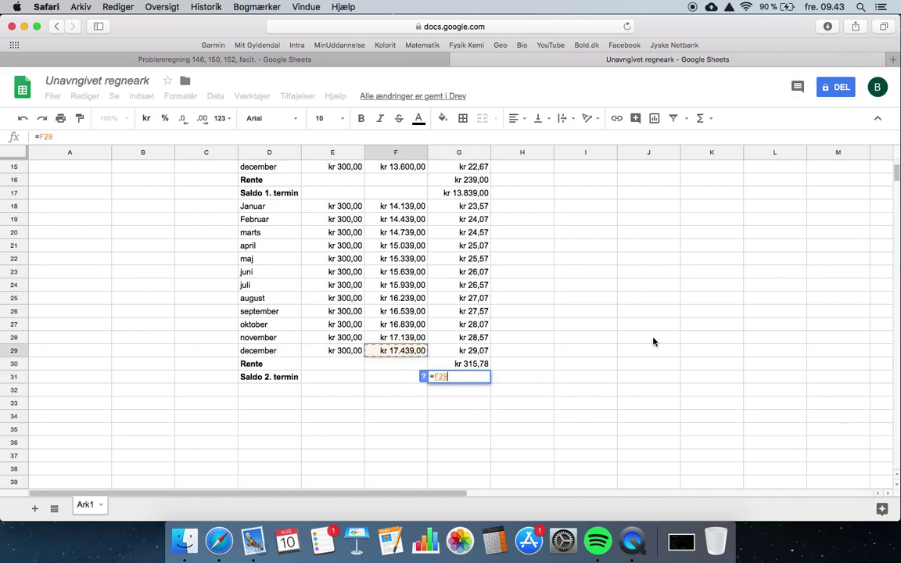
type("+")
left_click(484, 366)
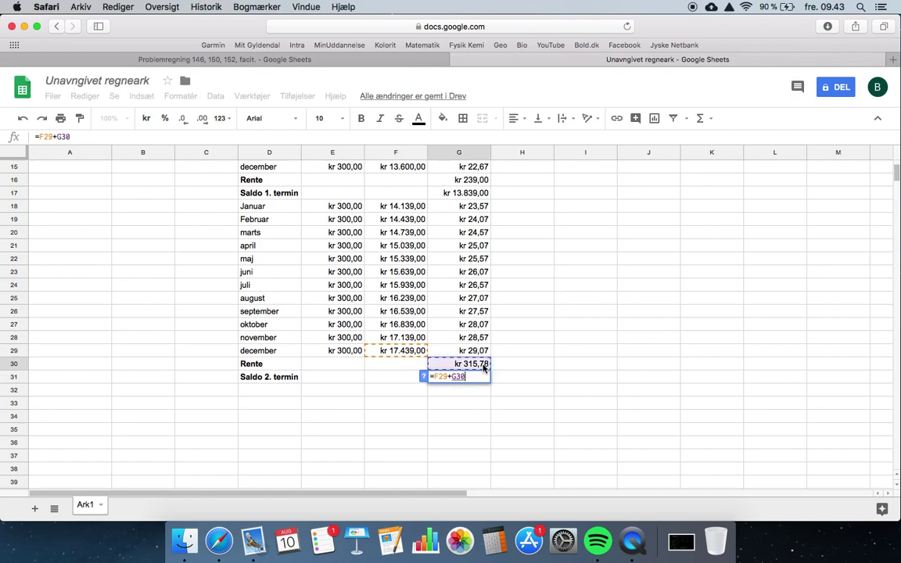
key("Return")
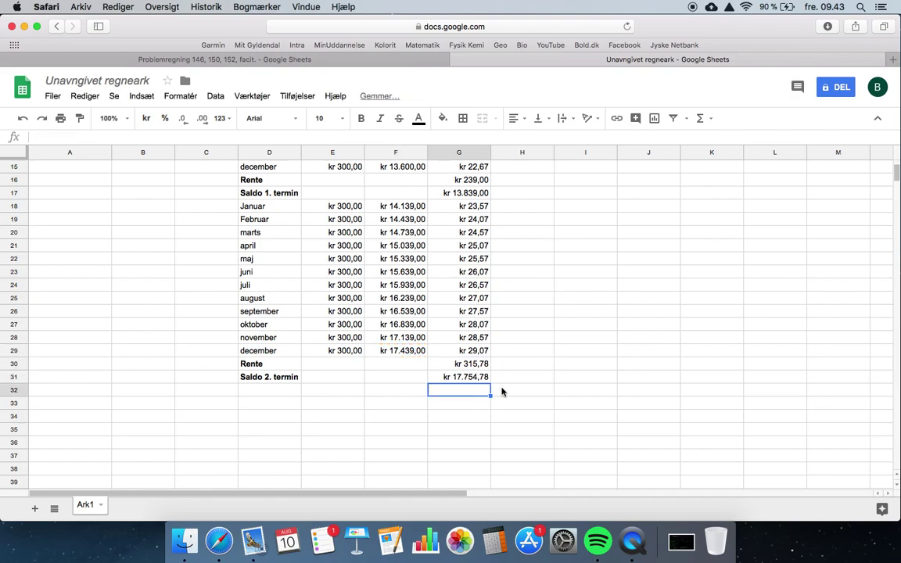
Bold the second year's Rente total and Saldo 2. termin amounts in G30:G31
left_click(483, 377)
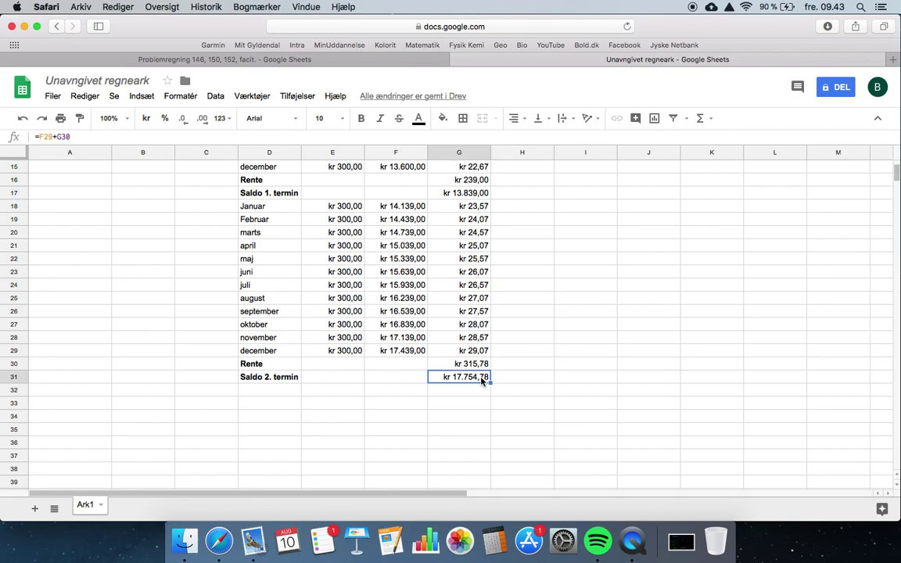
left_click(530, 369)
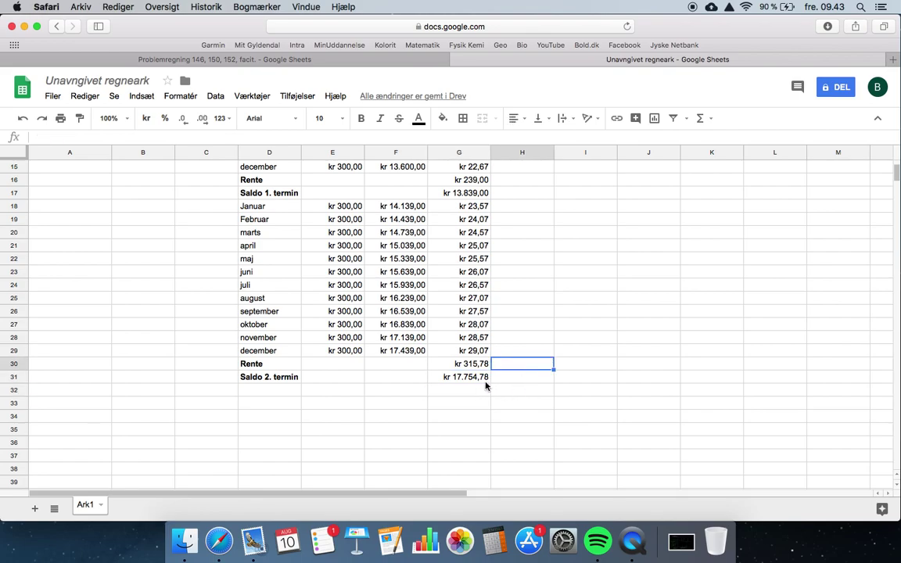
left_click_drag(475, 365, 478, 380)
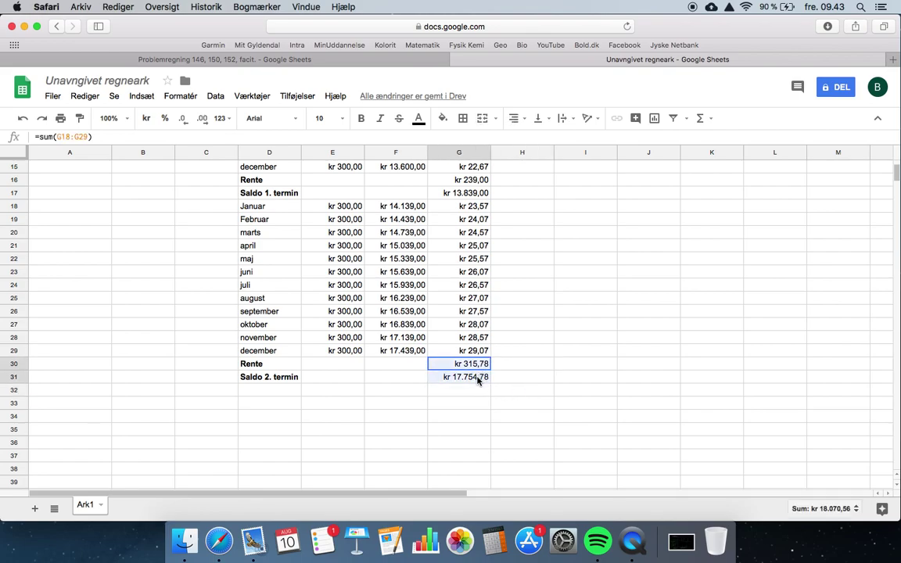
left_click(362, 119)
left_click(567, 274)
Bold the first year's Rente total and Saldo 1. termin amounts in G16:G17
scroll(569, 278, "up", 3)
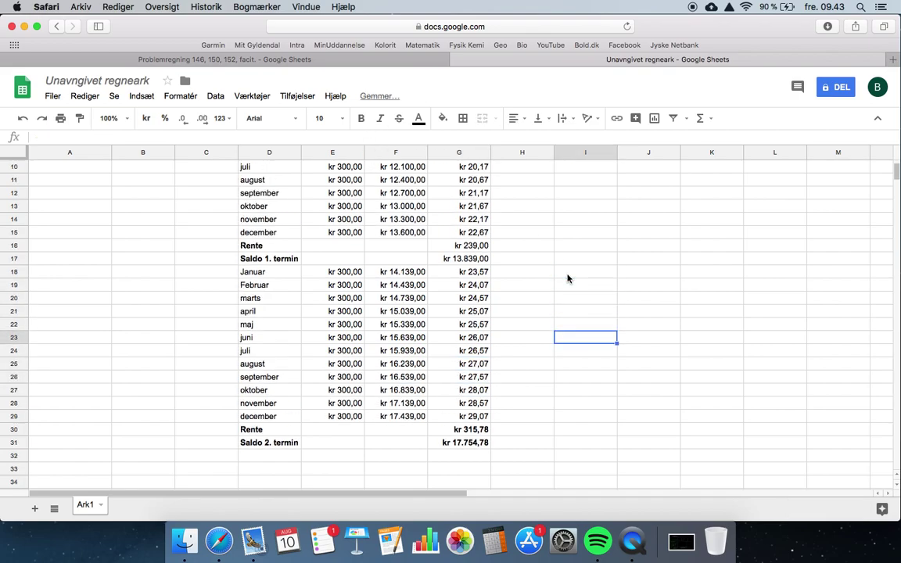
left_click_drag(484, 245, 483, 258)
left_click(362, 118)
scroll(539, 248, "up", 5)
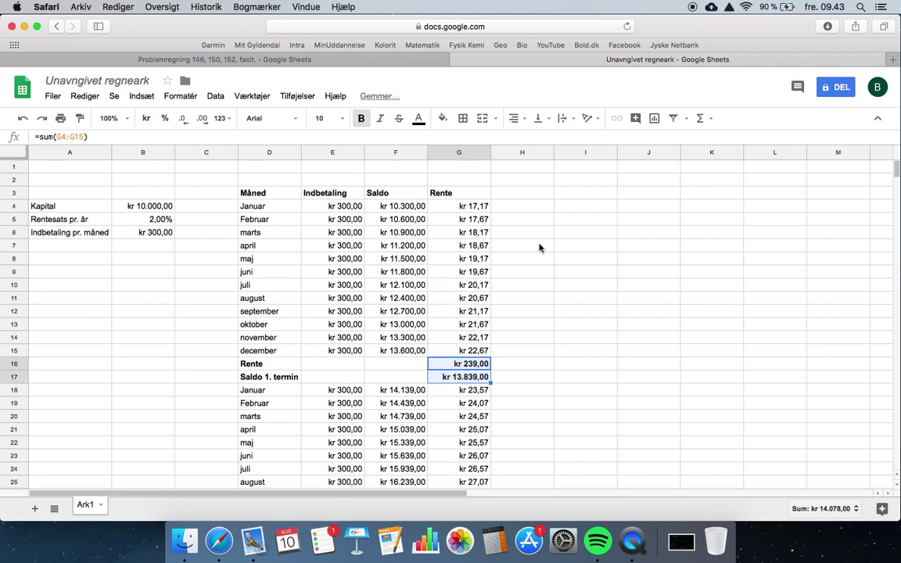
left_click(539, 248)
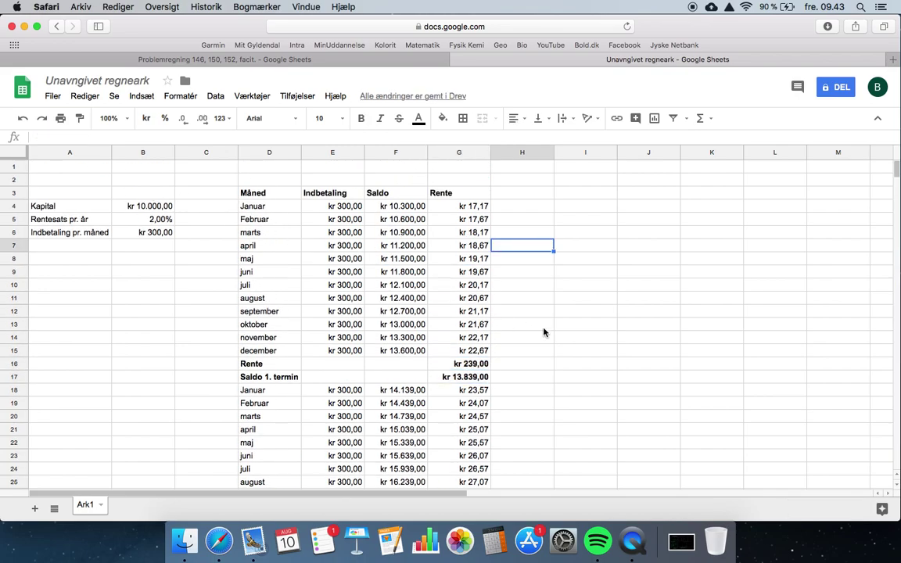
left_click(595, 223)
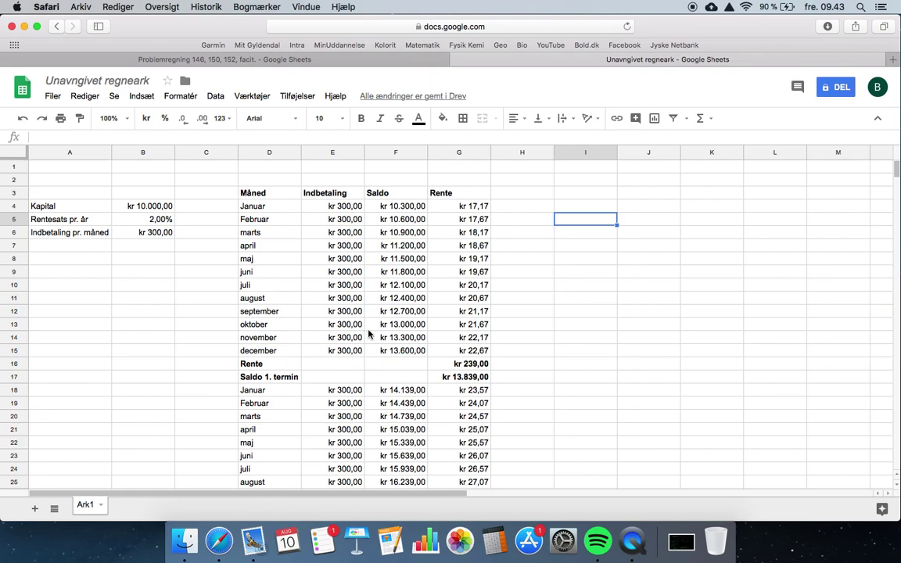
scroll(508, 311, "down", 10)
scroll(509, 312, "up", 10)
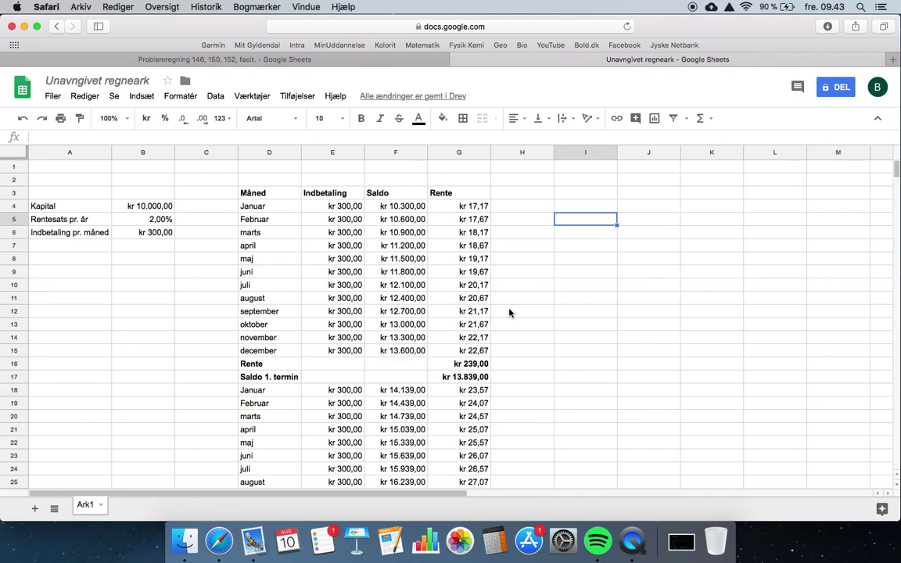